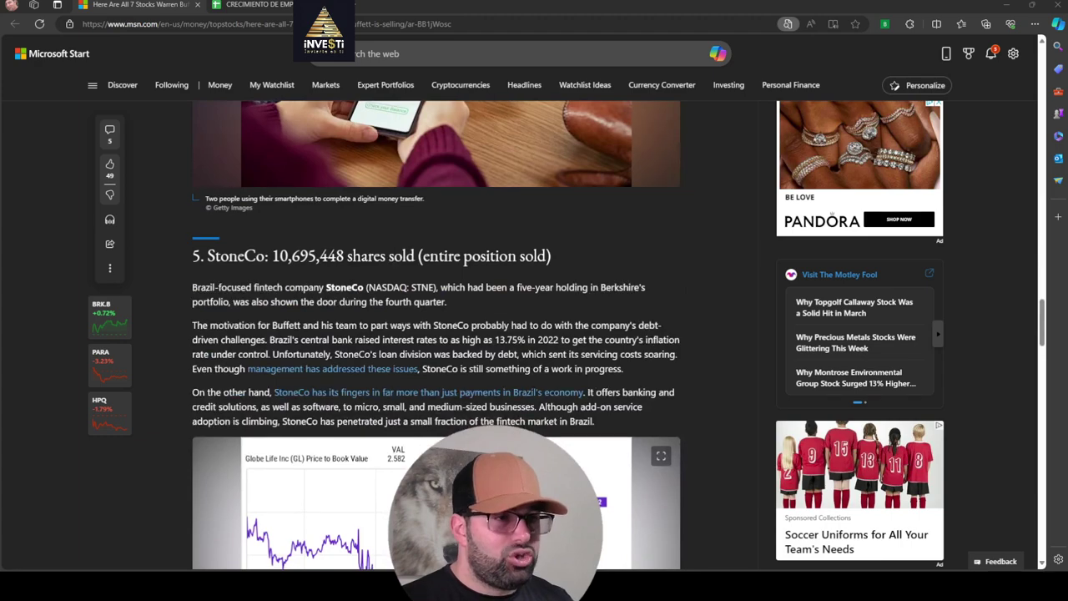
Step: Read the article's section on the Globe Life shares sold from Berkshire's portfolio
scroll(436, 334, "down", 5)
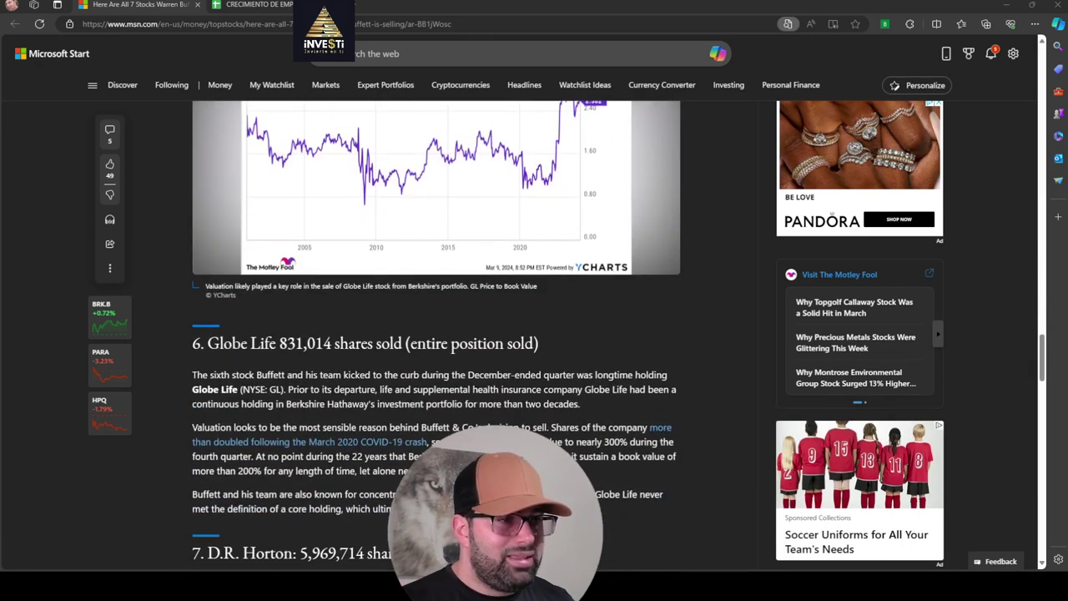
scroll(437, 334, "down", 1)
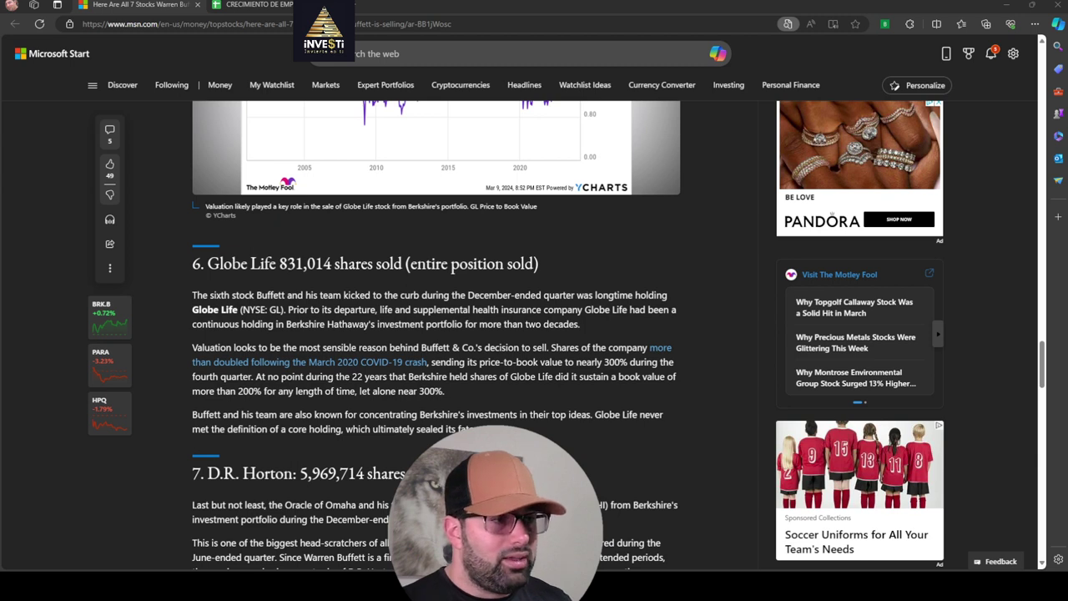
left_click_drag(406, 264, 538, 264)
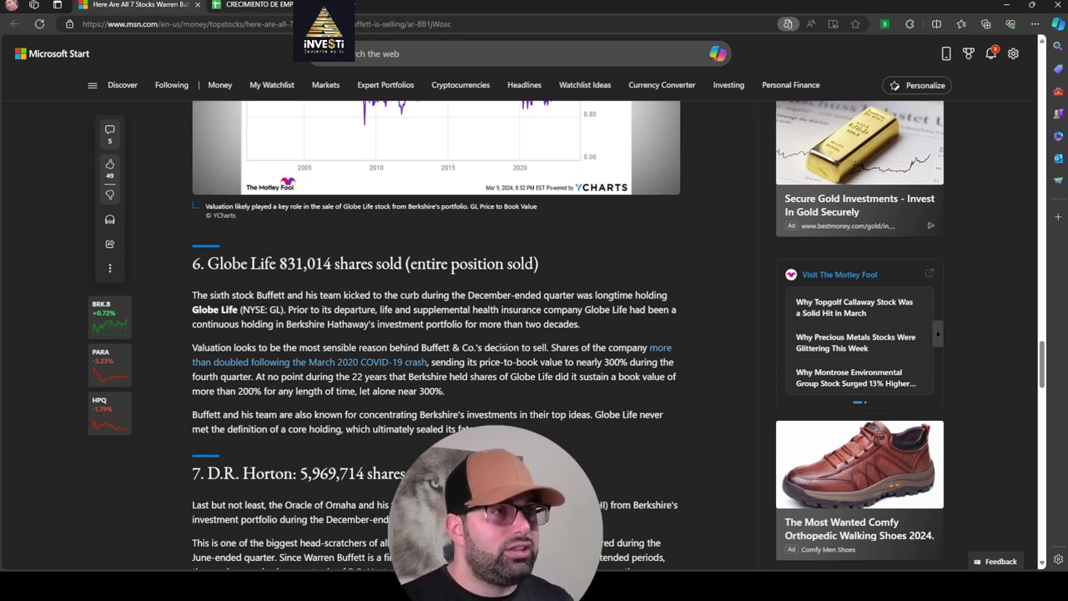
Step: Switch to the CRECIMIENTO DE EMPRESAS spreadsheet and sort the filtered life insurance companies by 5YR AVG DIV GROWTH in descending order
key("ctrl+Tab")
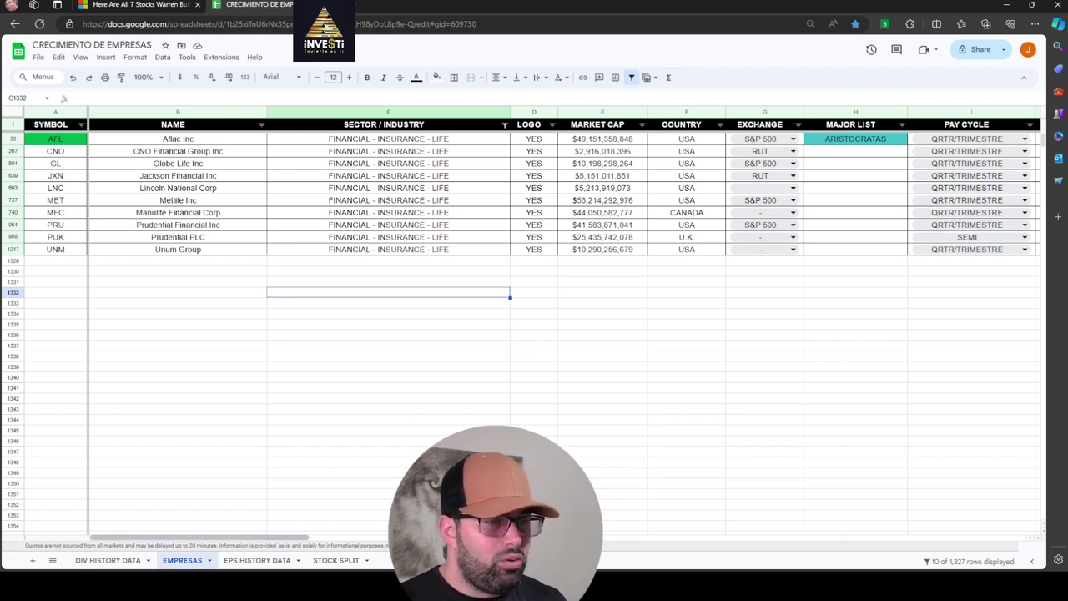
scroll(563, 322, "right", 3)
scroll(563, 323, "right", 5)
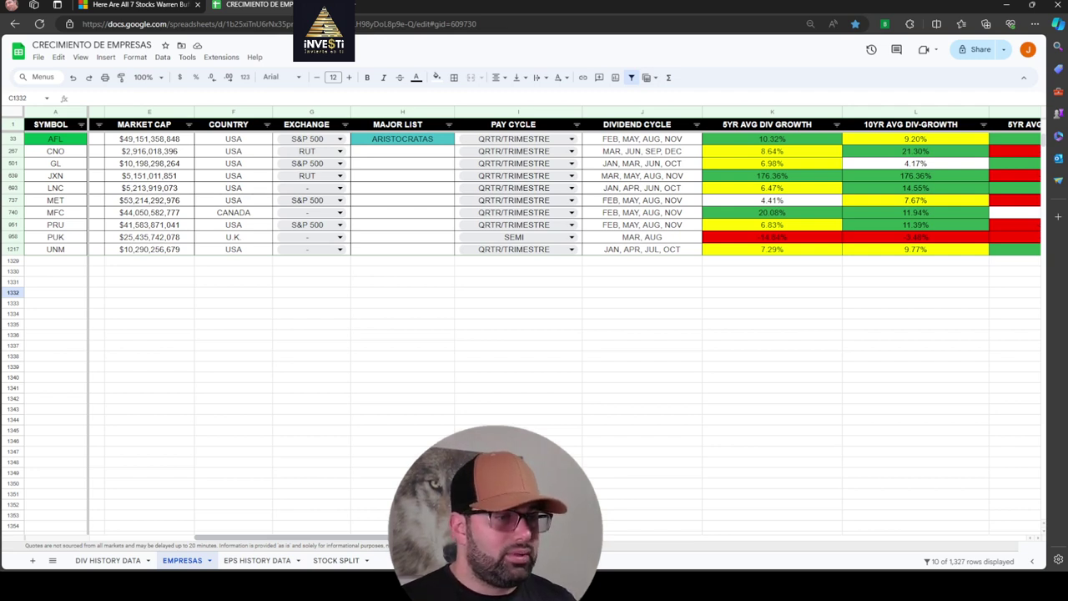
scroll(565, 330, "right", 4)
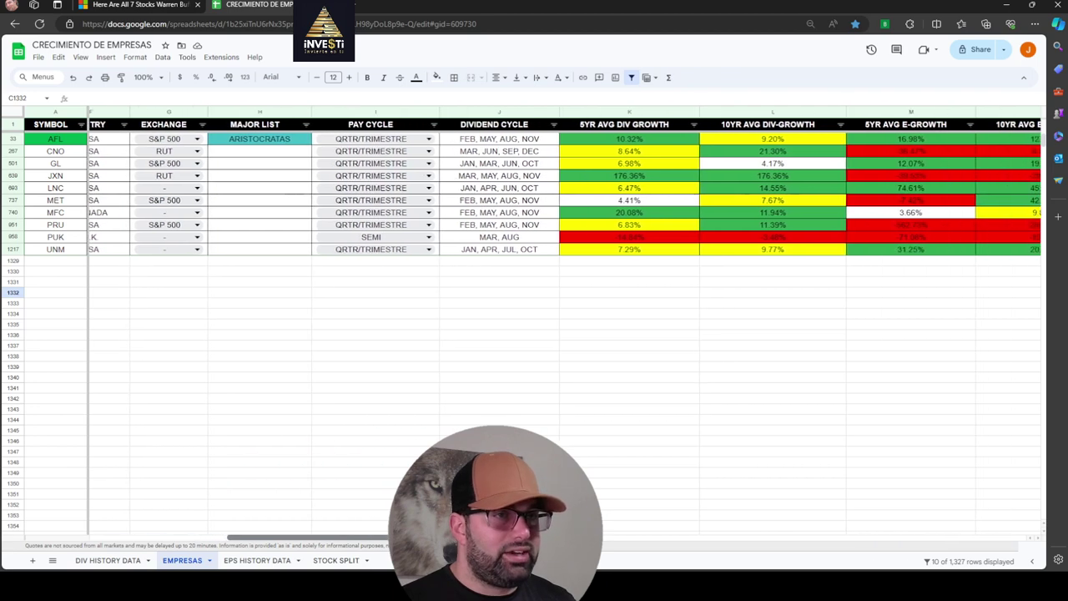
scroll(565, 331, "right", 5)
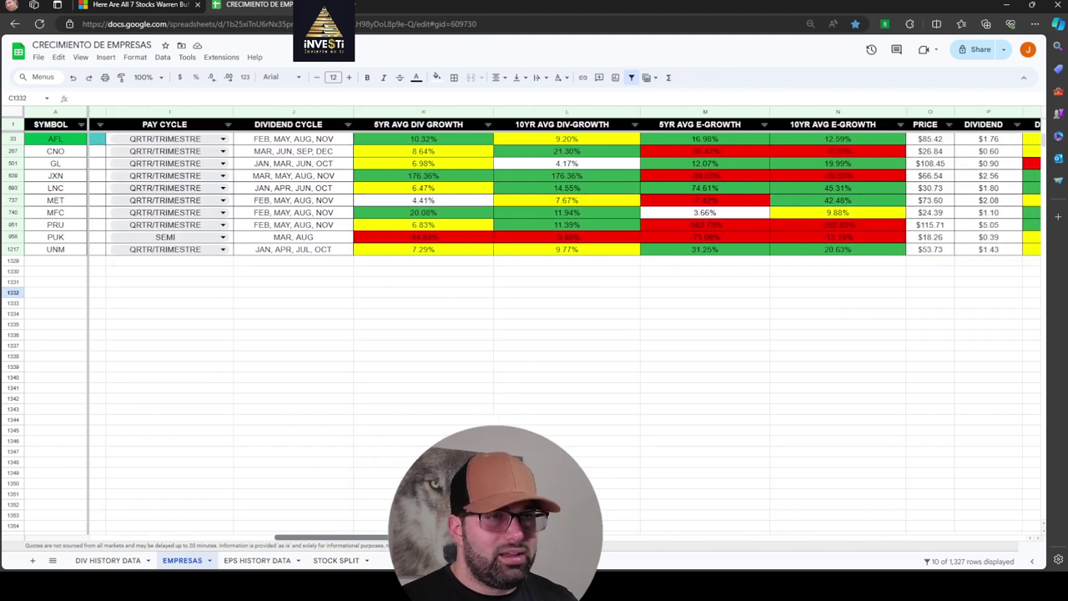
scroll(565, 330, "right", 1)
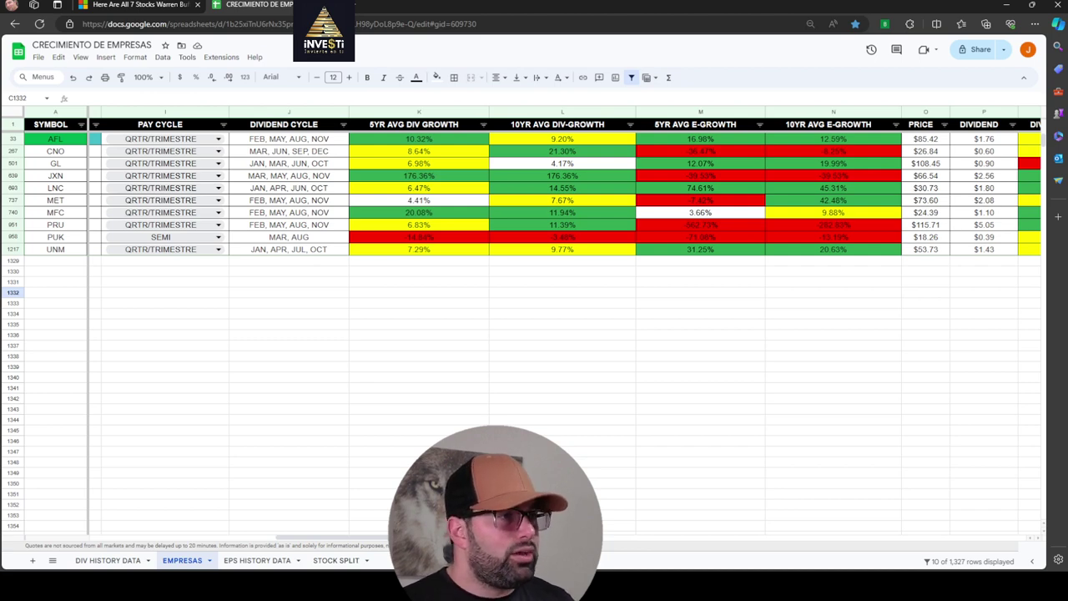
left_click(483, 124)
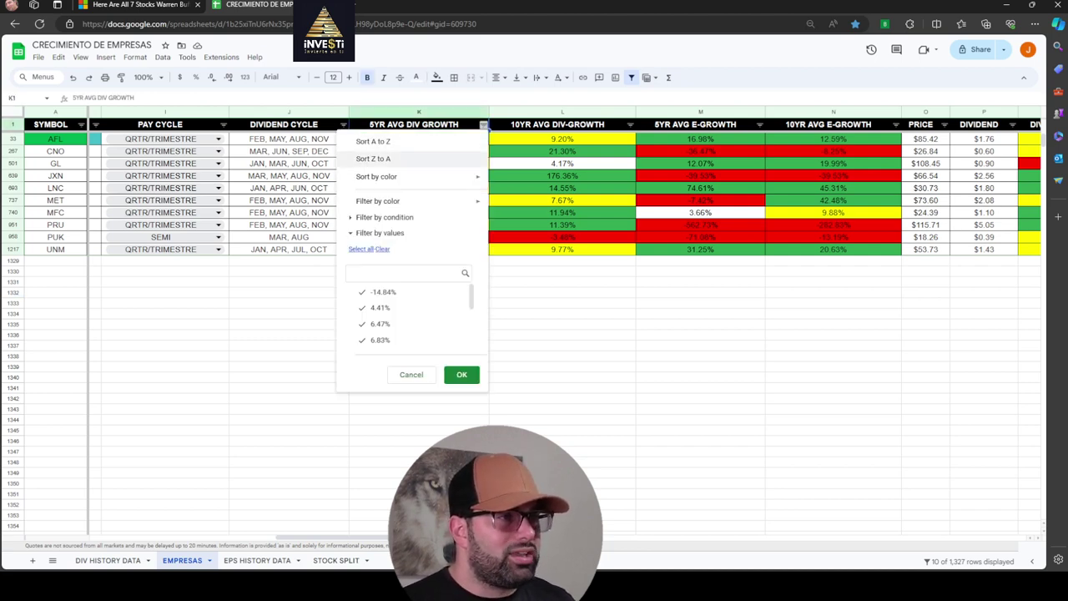
left_click(373, 158)
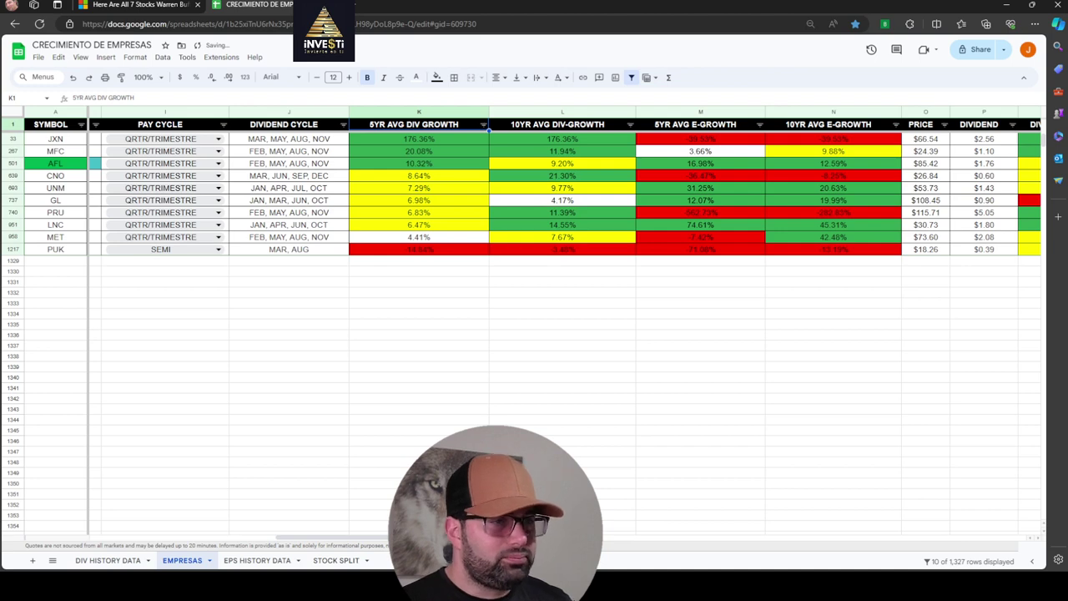
Step: Sort the filtered companies by 10YR AVG DIV-GROWTH in descending order
scroll(564, 334, "right", 2)
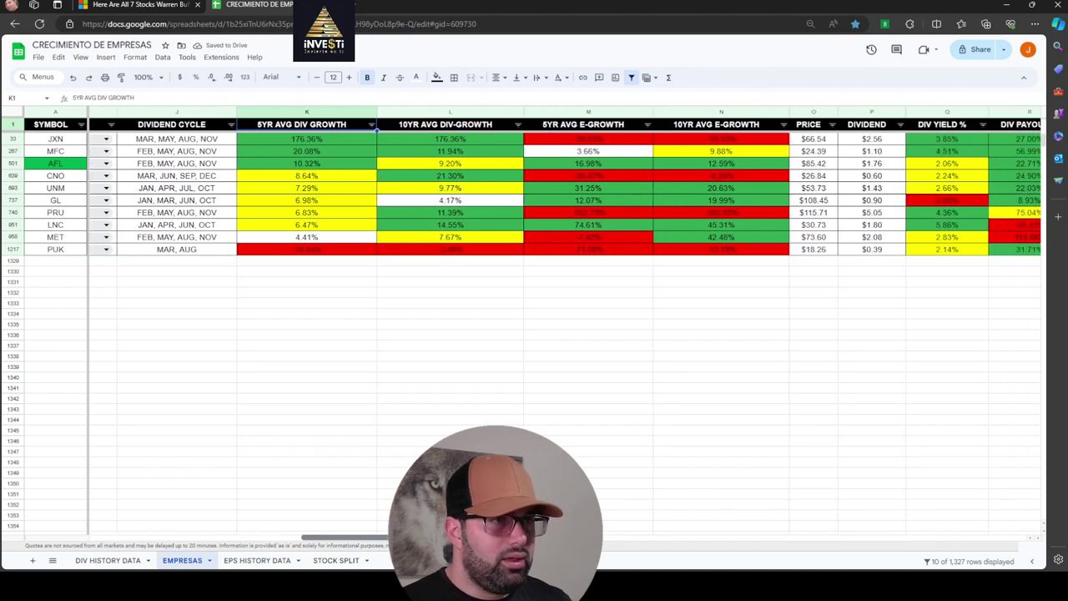
scroll(564, 323, "right", 4)
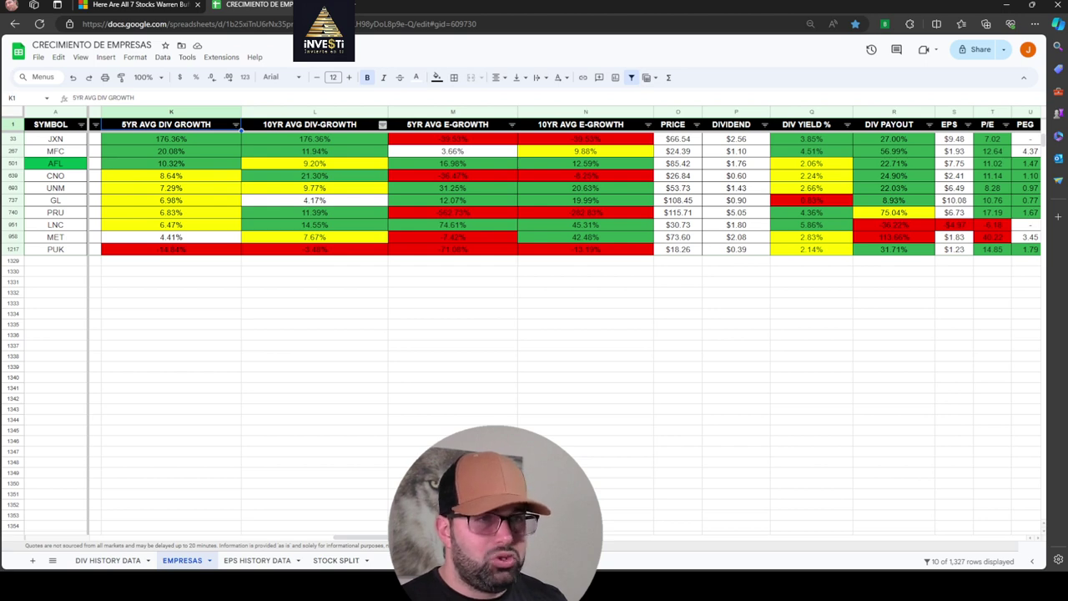
left_click(382, 124)
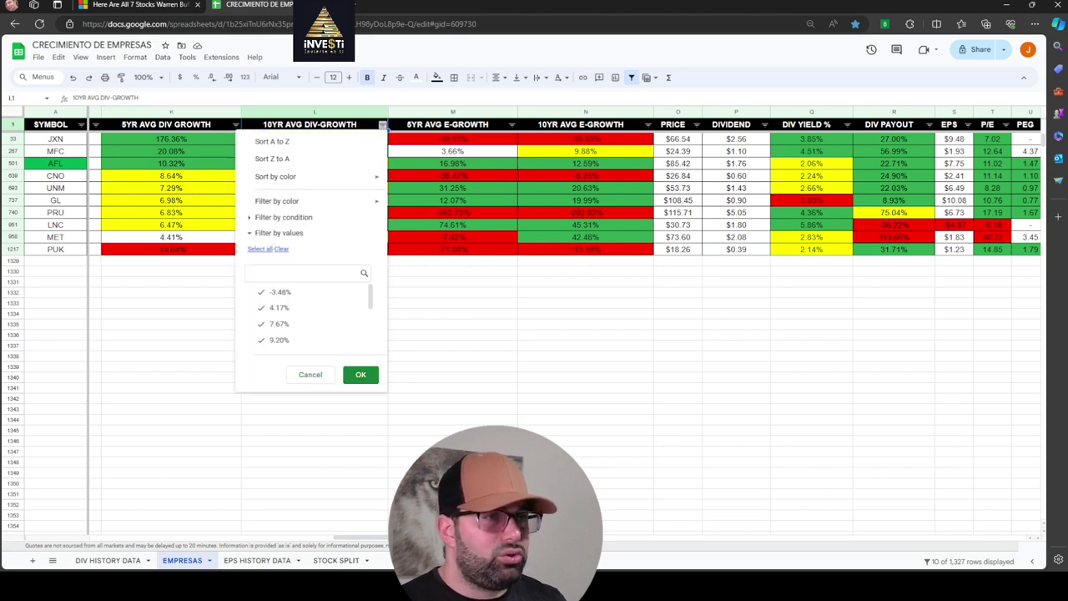
left_click(272, 158)
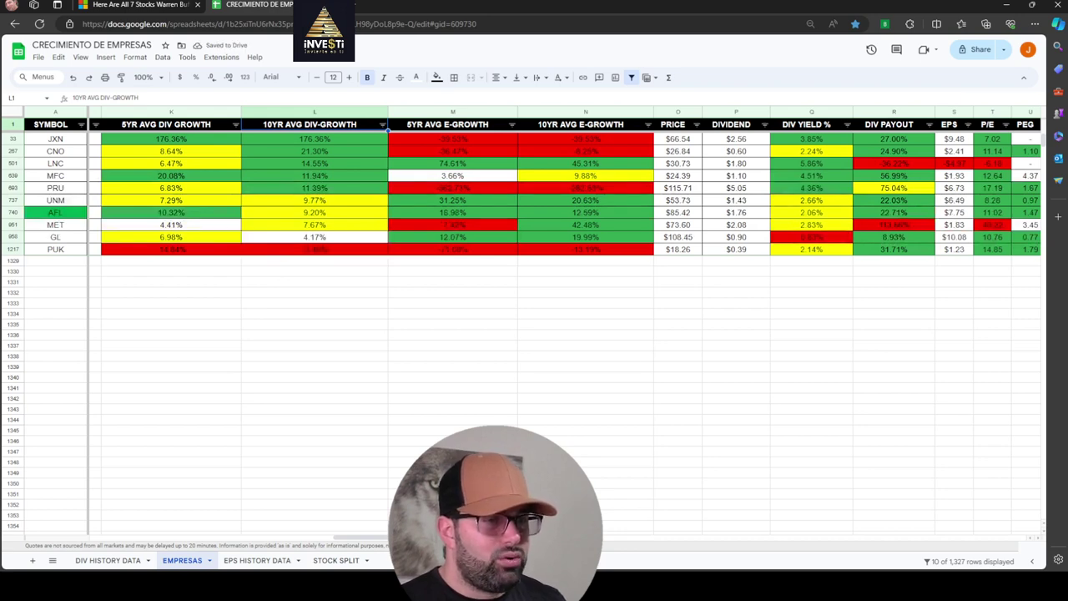
Step: Sort the filtered companies by 5YR AVG E-GROWTH in descending order
scroll(564, 323, "right", 2)
scroll(564, 323, "right", 1)
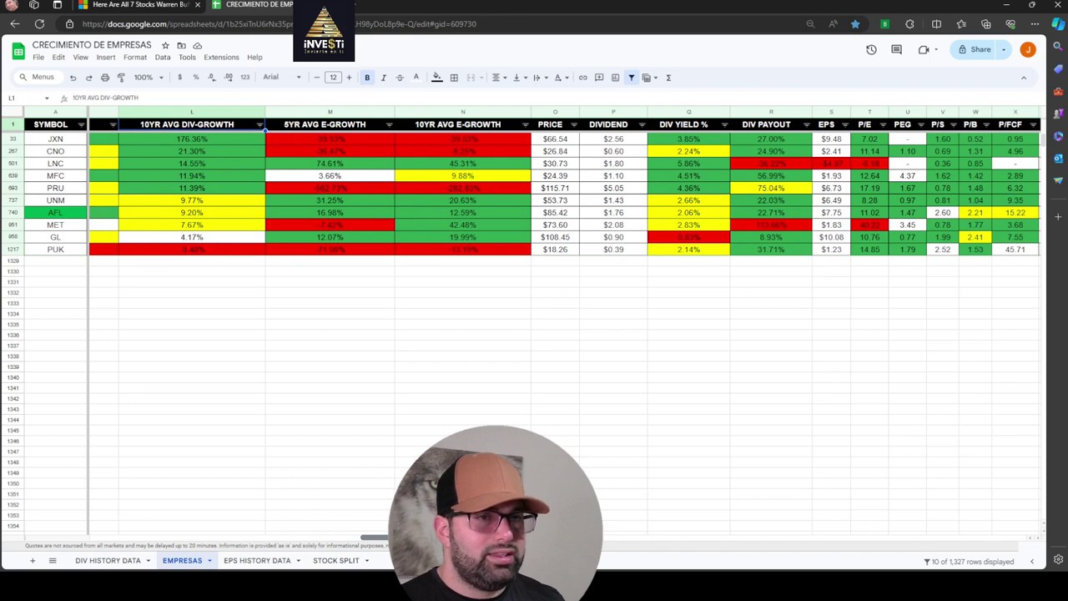
scroll(564, 323, "left", 2)
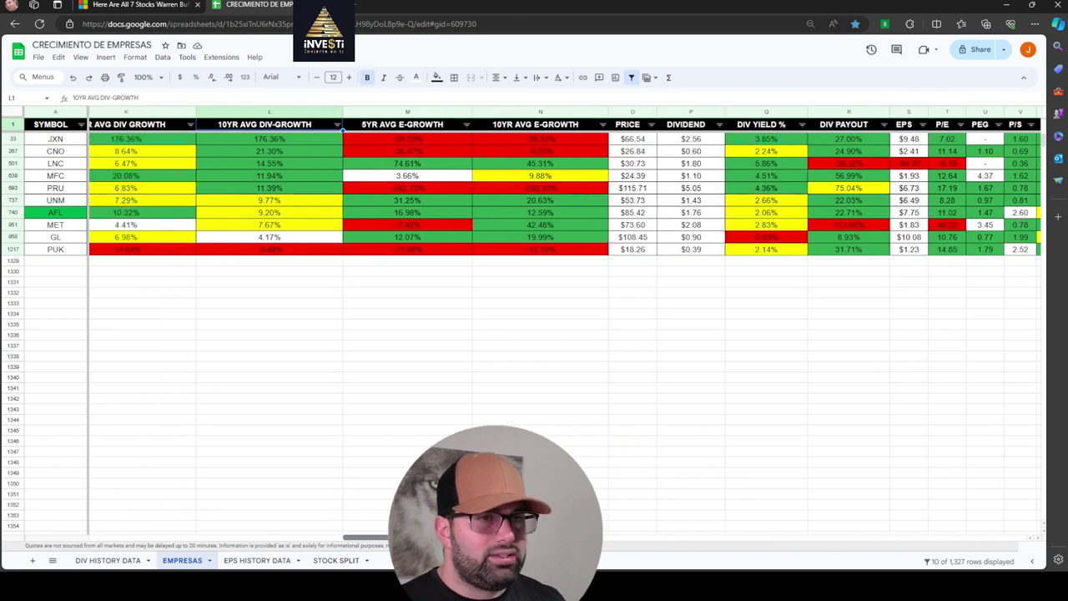
scroll(564, 323, "left", 1)
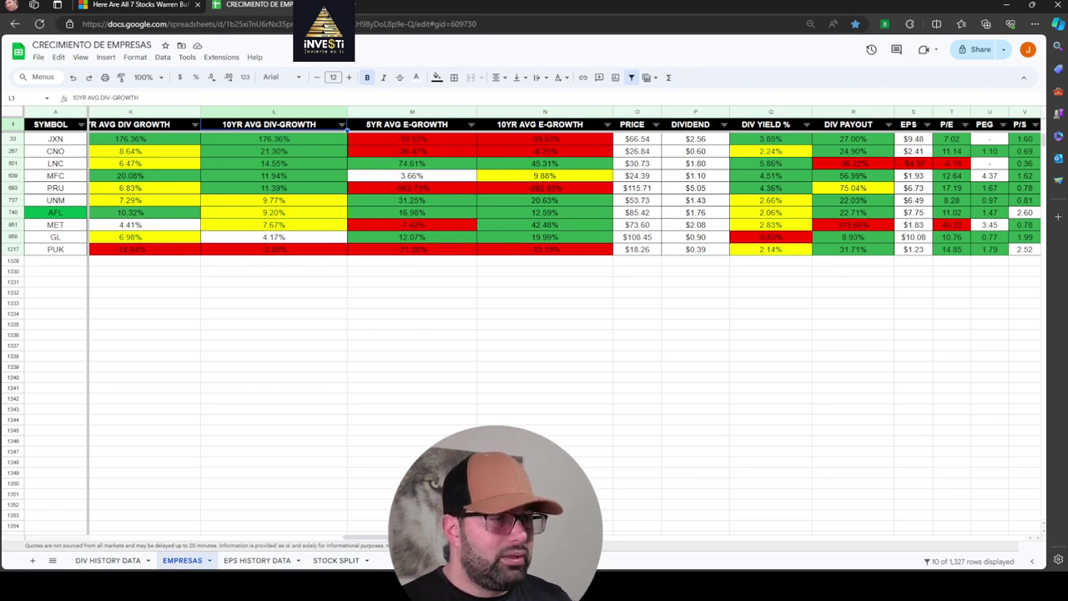
left_click(471, 125)
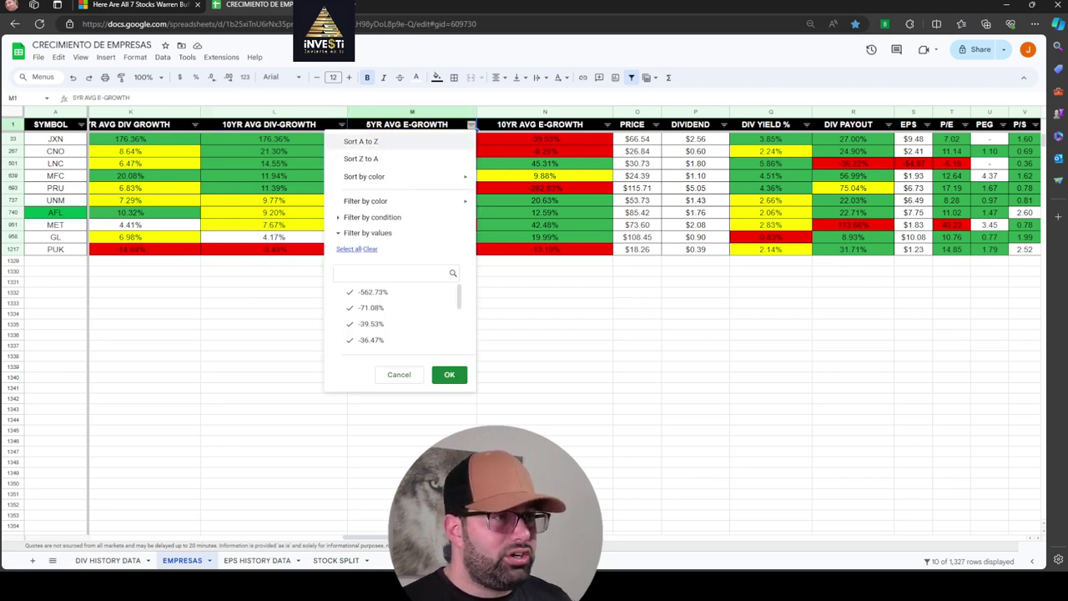
left_click(360, 158)
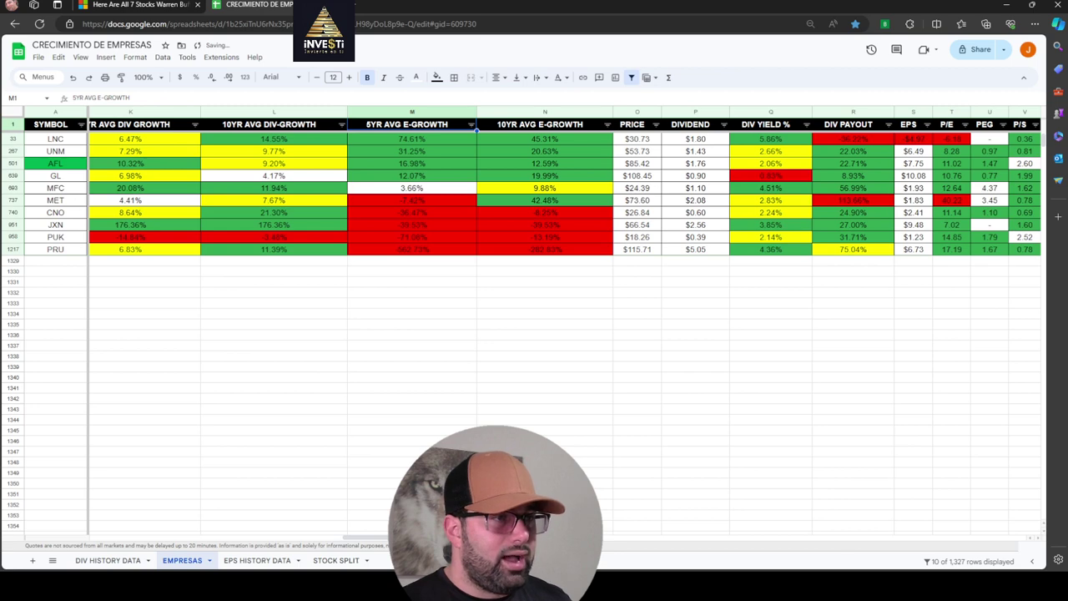
Step: Sort the filtered companies by 10YR AVG E-GROWTH in descending order
scroll(565, 323, "right", 2)
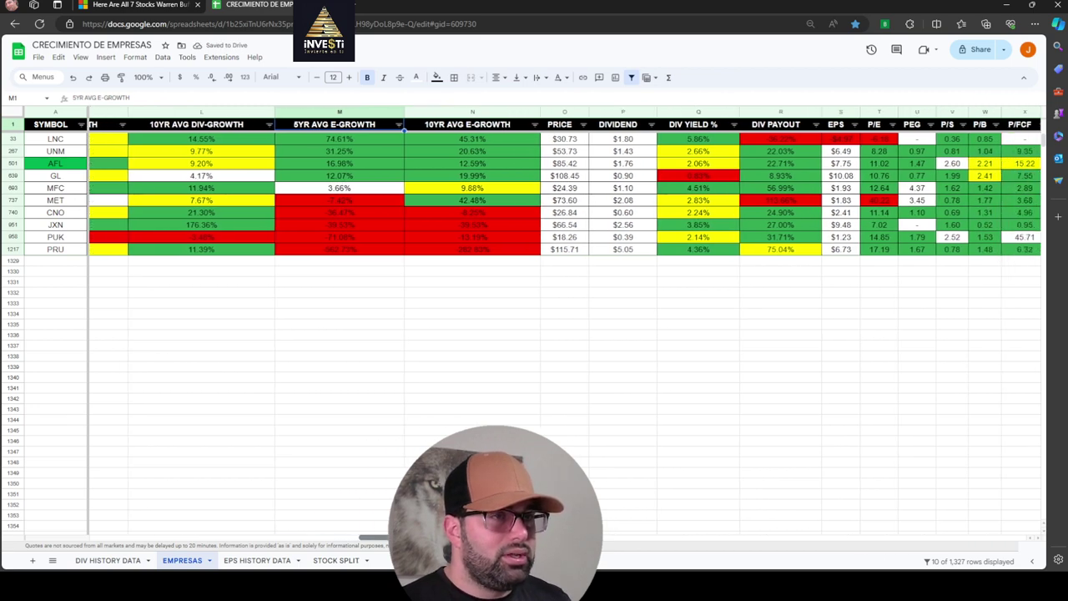
scroll(565, 322, "right", 3)
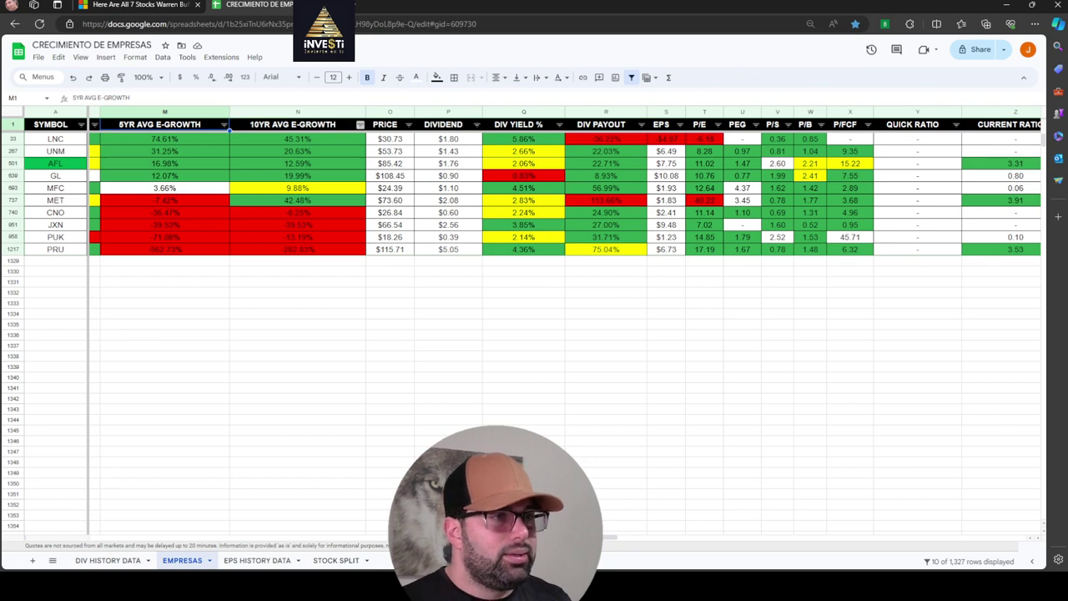
left_click(360, 125)
left_click(250, 160)
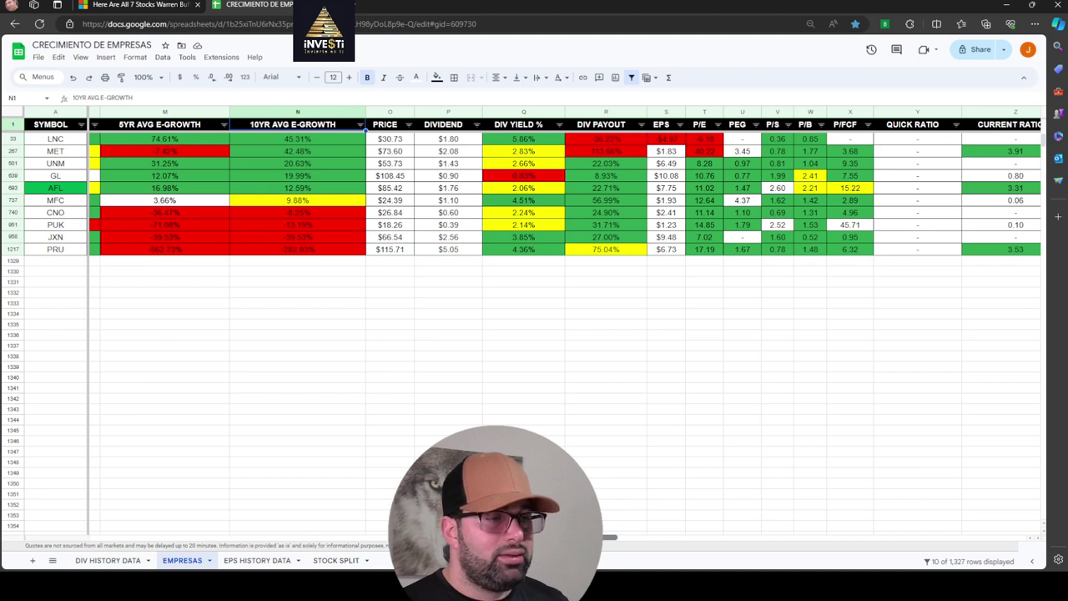
Step: Sort the filtered companies by DIV YIELD % in descending order
scroll(565, 333, "right", 5)
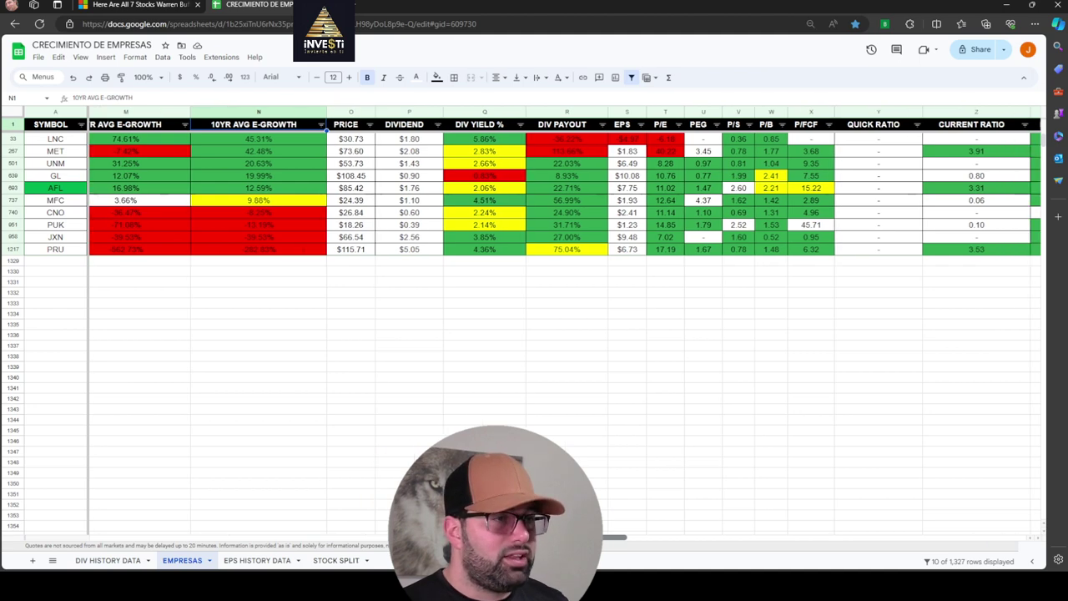
scroll(565, 334, "right", 1)
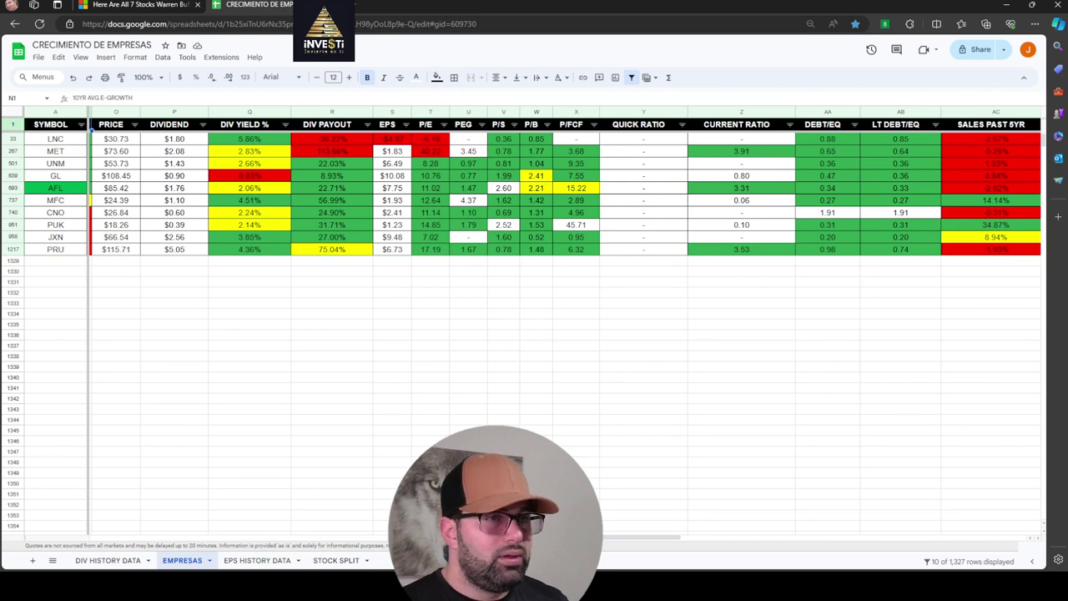
left_click(286, 124)
left_click(175, 158)
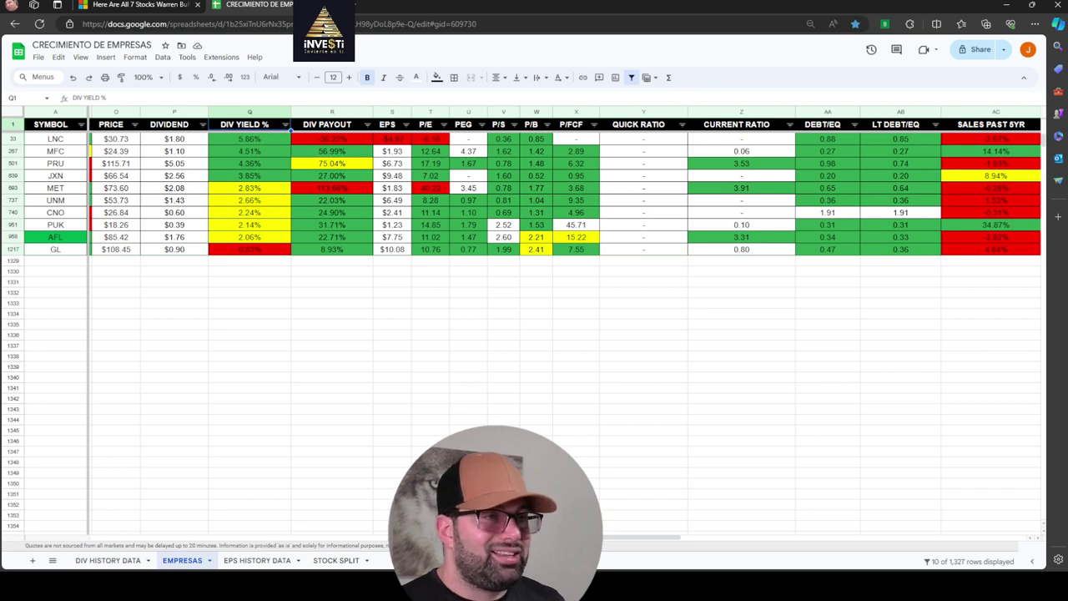
Step: Sort the filtered companies by DIV PAYOUT in descending order, followed by P/E in ascending order
left_click(367, 125)
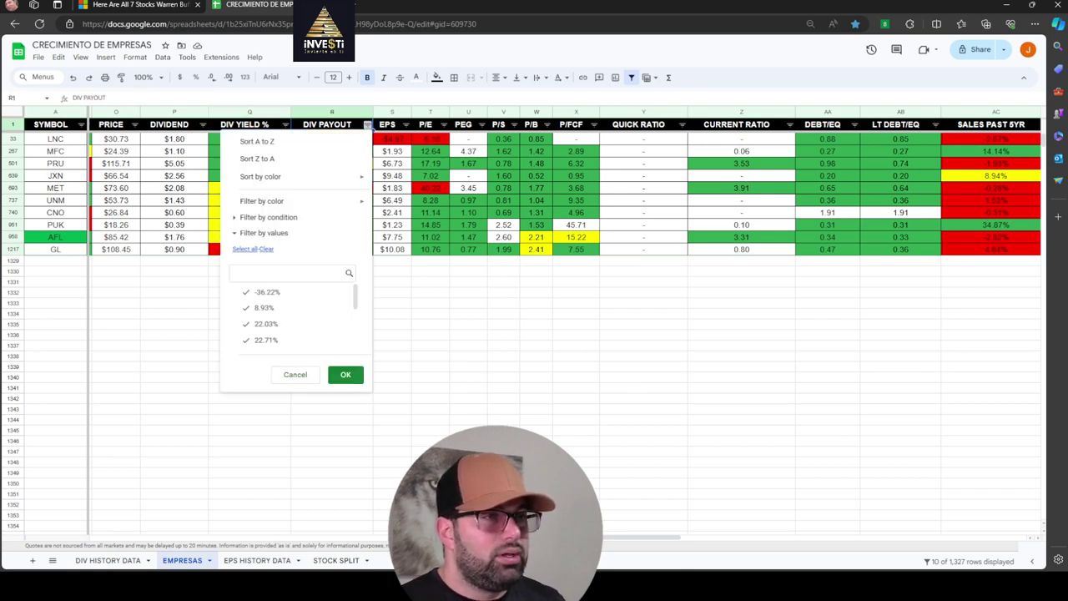
left_click(250, 159)
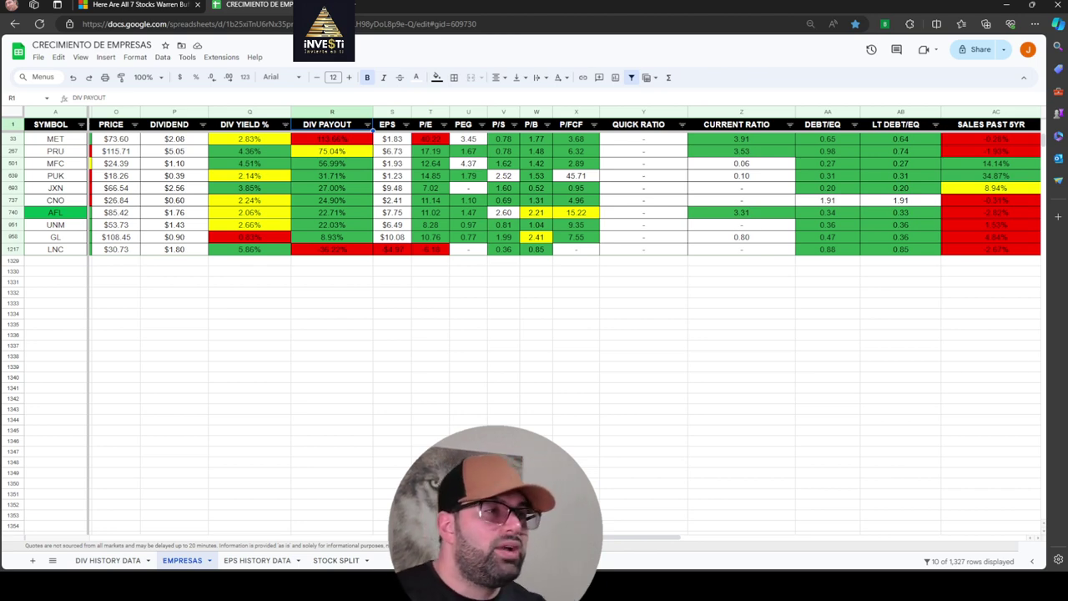
left_click(443, 124)
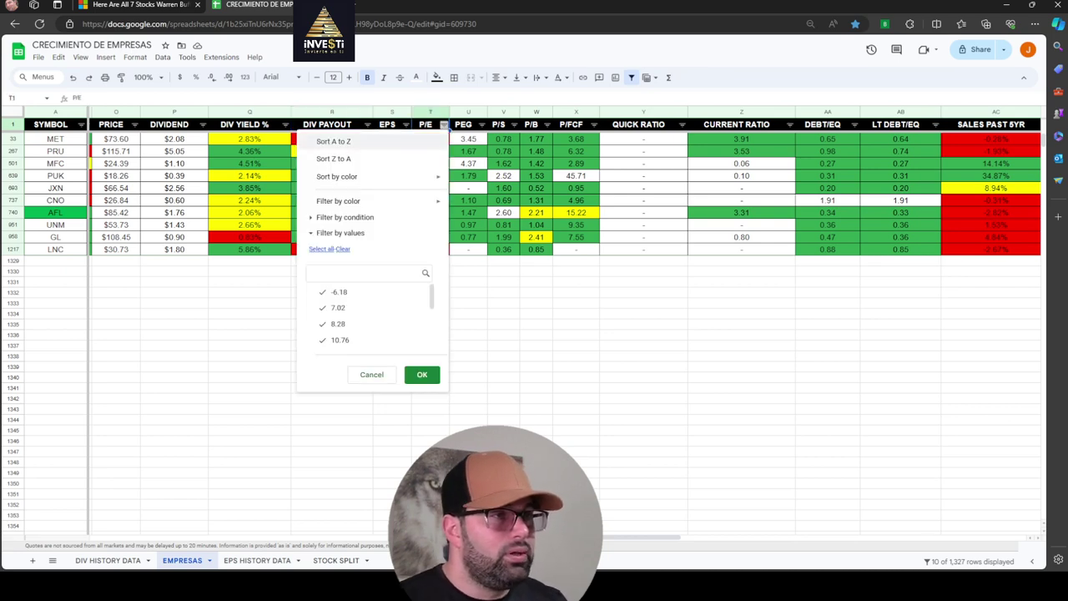
left_click(334, 144)
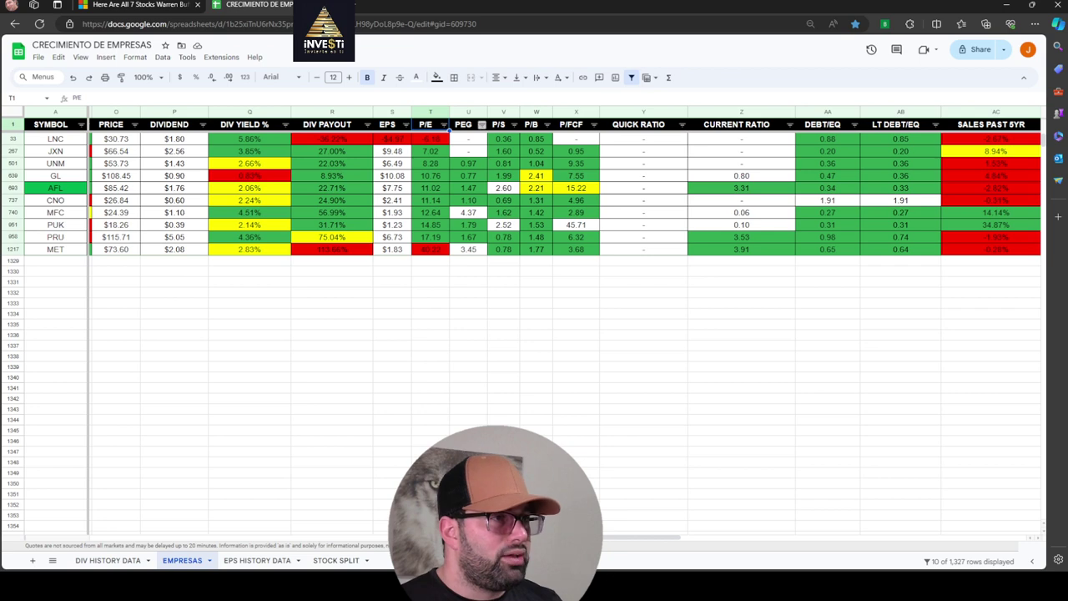
Step: Sort the filtered companies by PEG in descending order
left_click(481, 125)
left_click(472, 124)
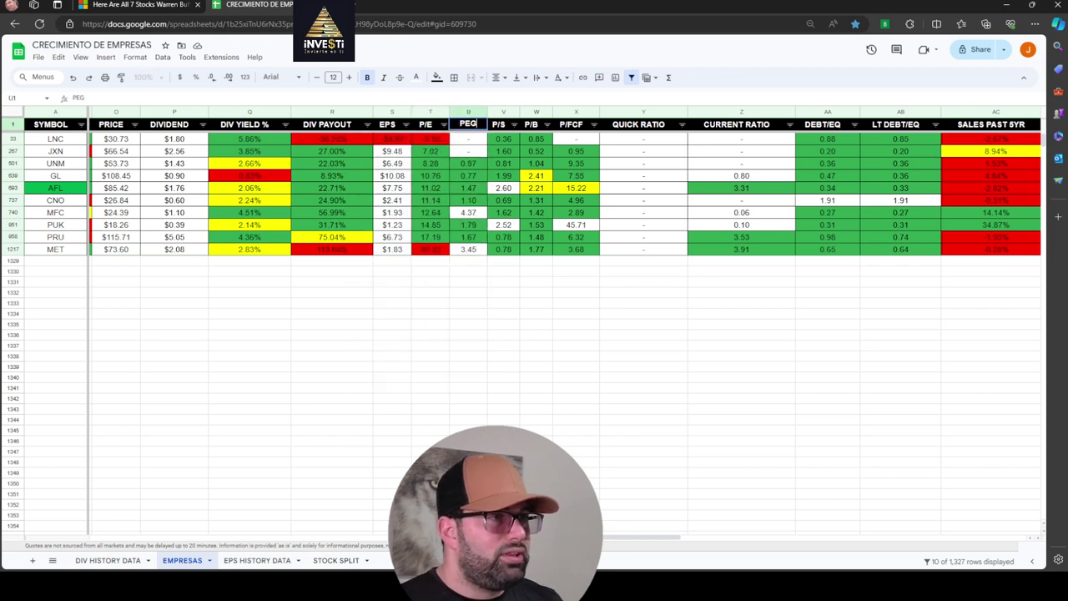
left_click(480, 125)
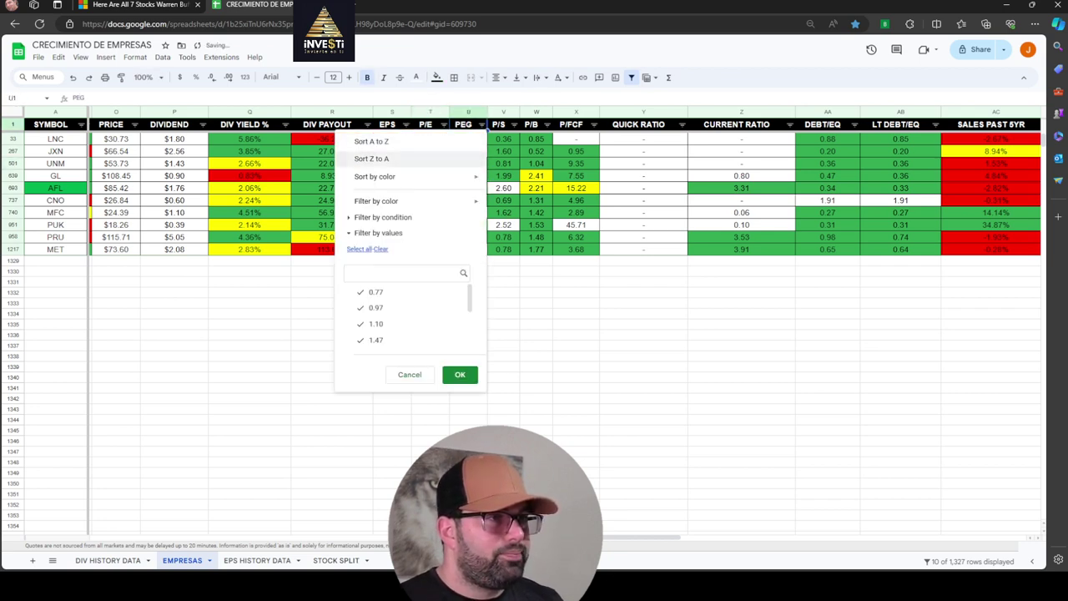
left_click(371, 159)
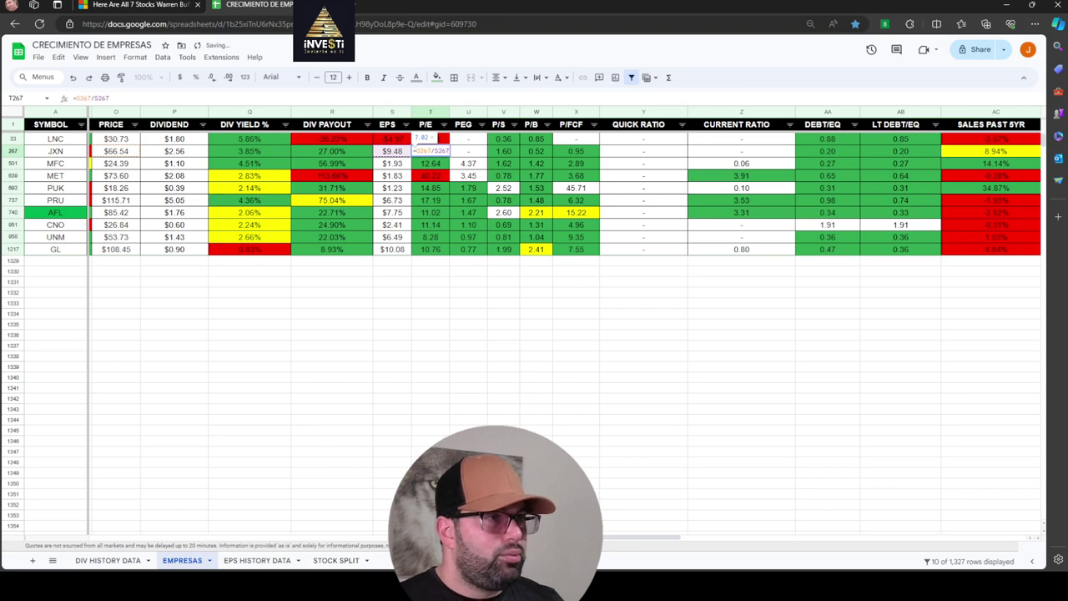
Step: Sort the filtered companies by PEG in ascending order, followed by P/S in ascending order
left_click(480, 124)
left_click(371, 144)
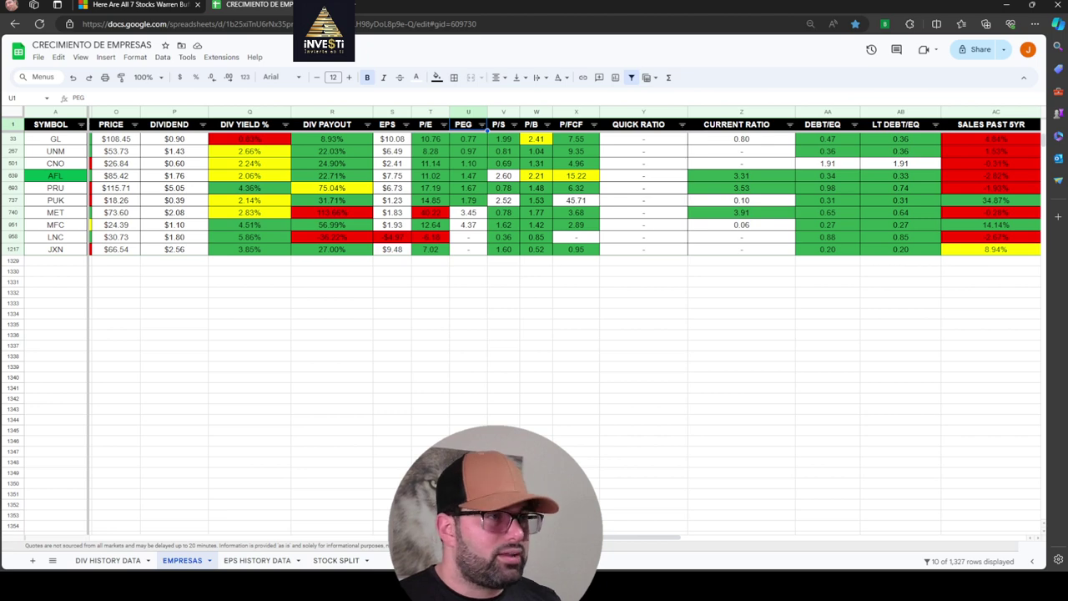
left_click(514, 124)
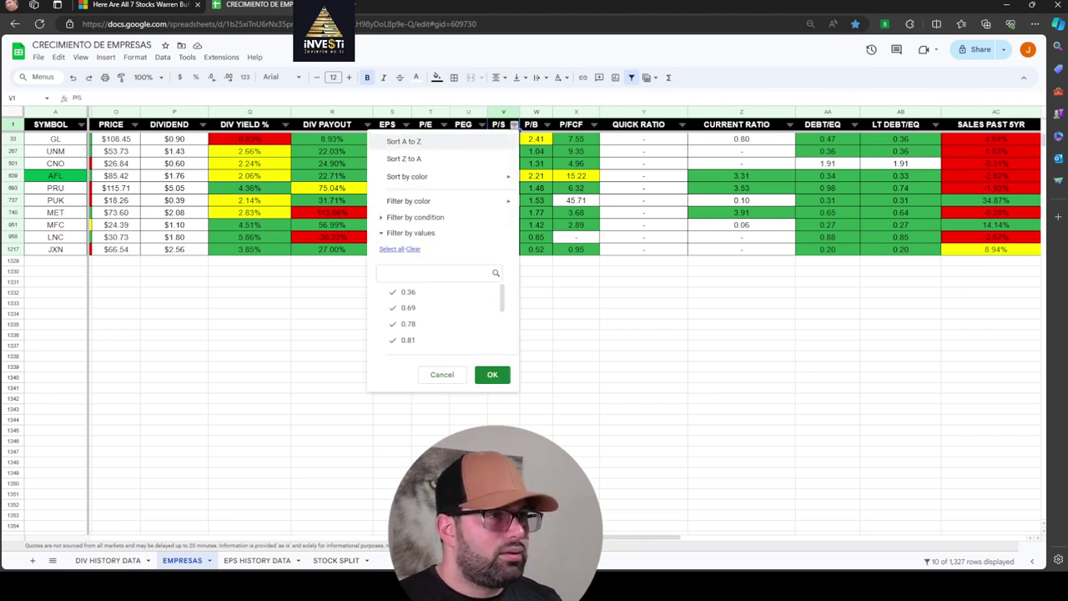
left_click(404, 141)
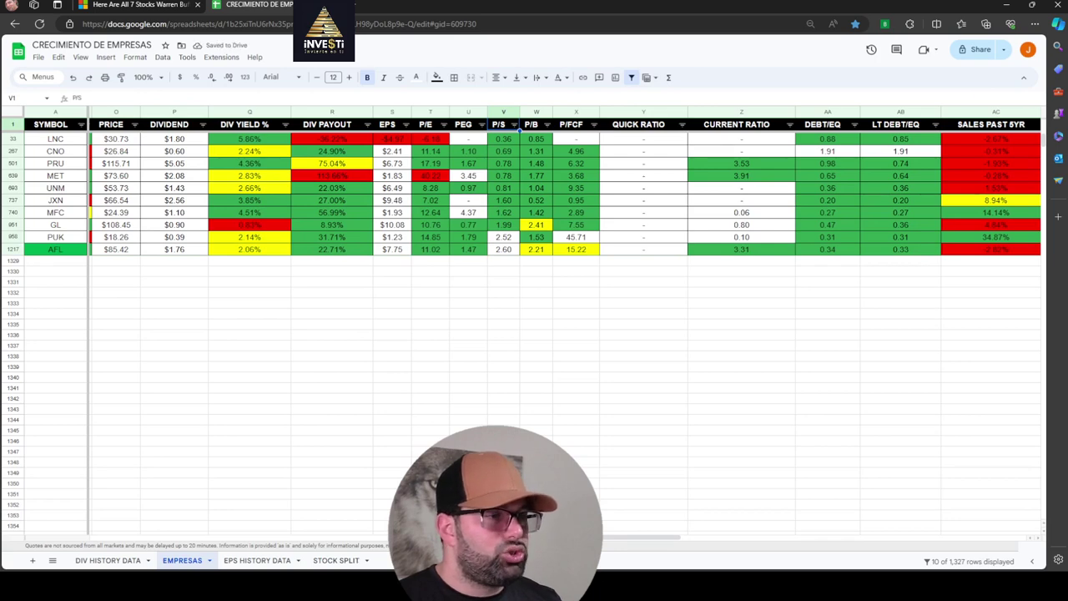
Step: Sort the filtered companies by P/B in ascending order, followed by P/FCF in ascending order
scroll(534, 317, "right", 5)
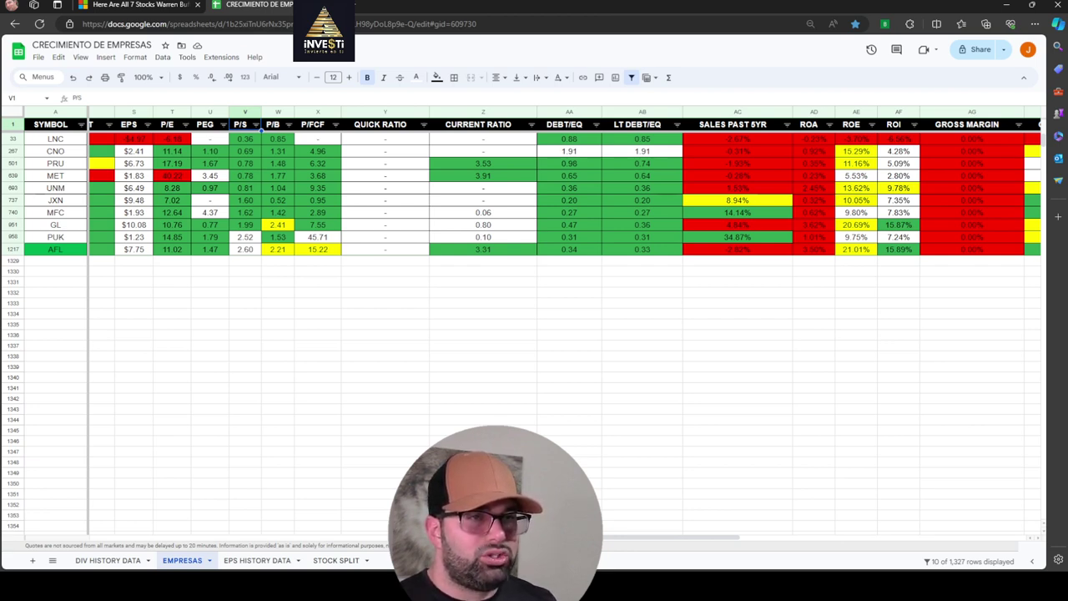
left_click(288, 124)
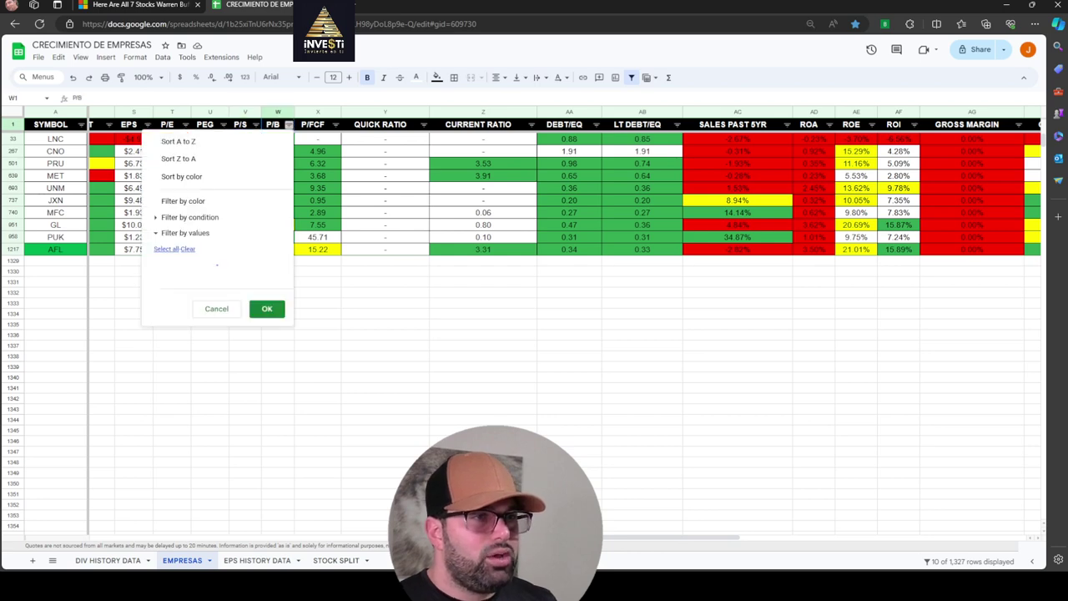
left_click(175, 75)
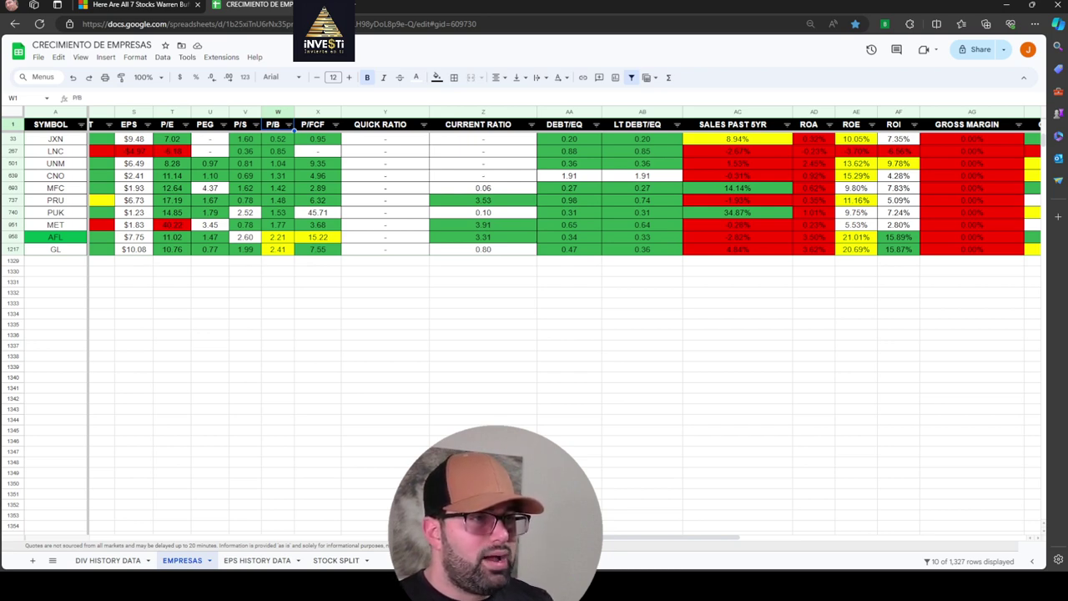
left_click(335, 124)
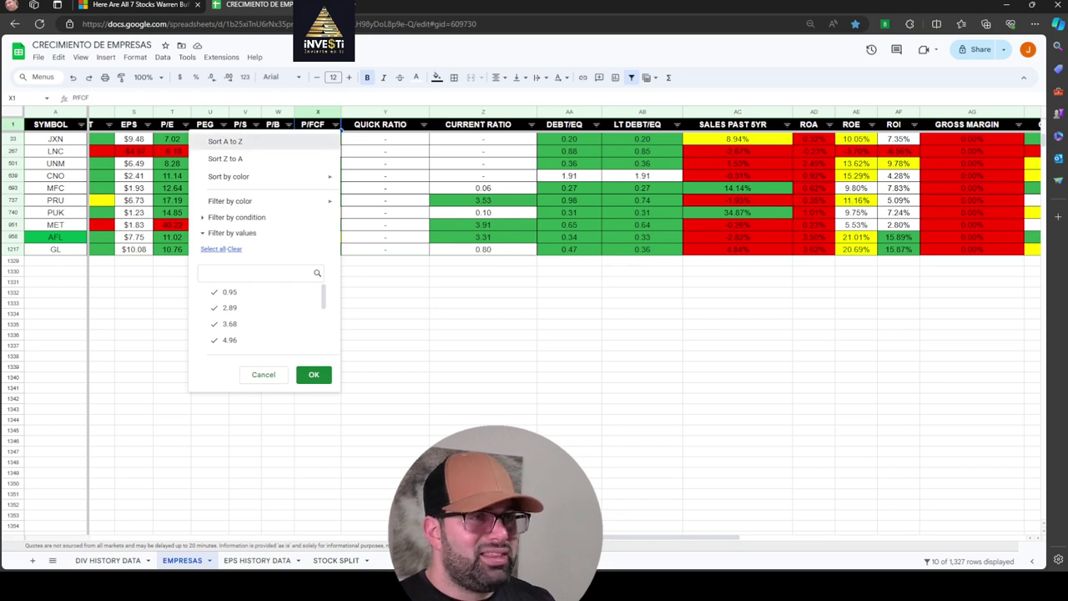
left_click(225, 141)
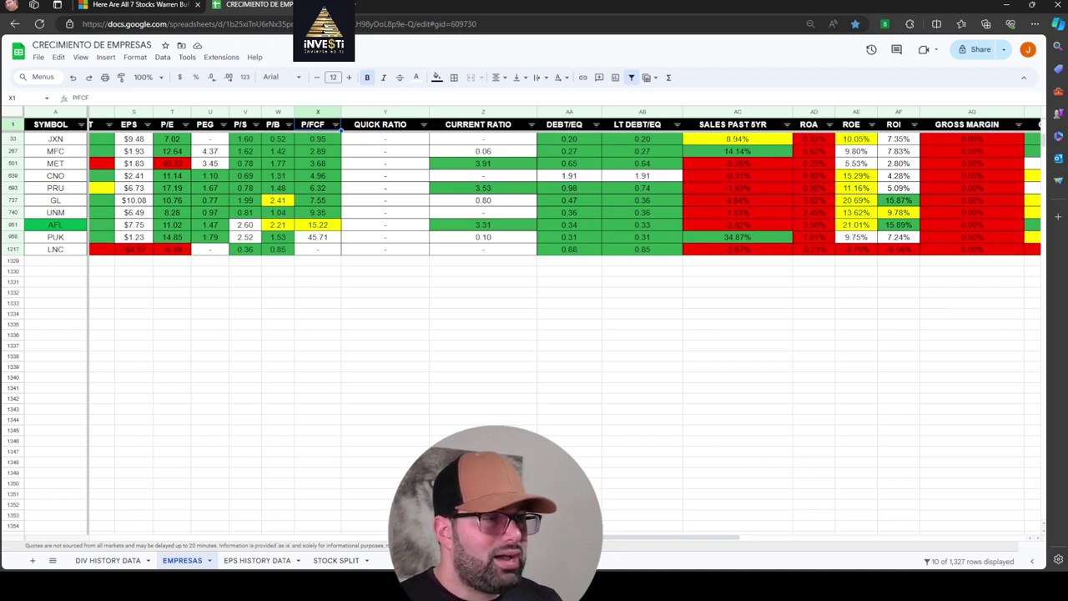
Step: Sort the filtered companies by CURRENT RATIO in ascending order
scroll(565, 323, "right", 2)
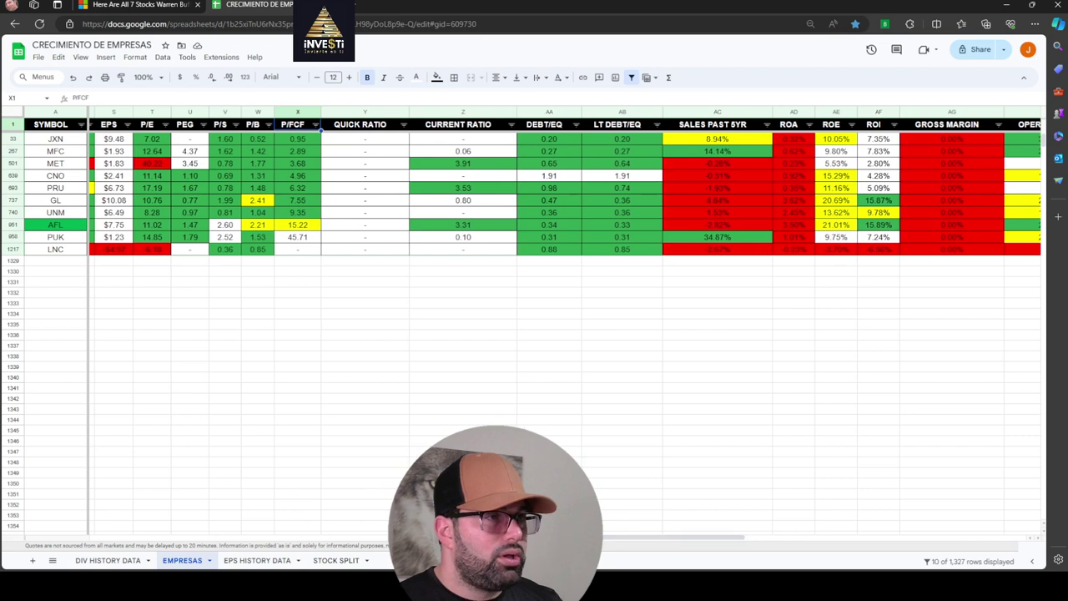
left_click(512, 125)
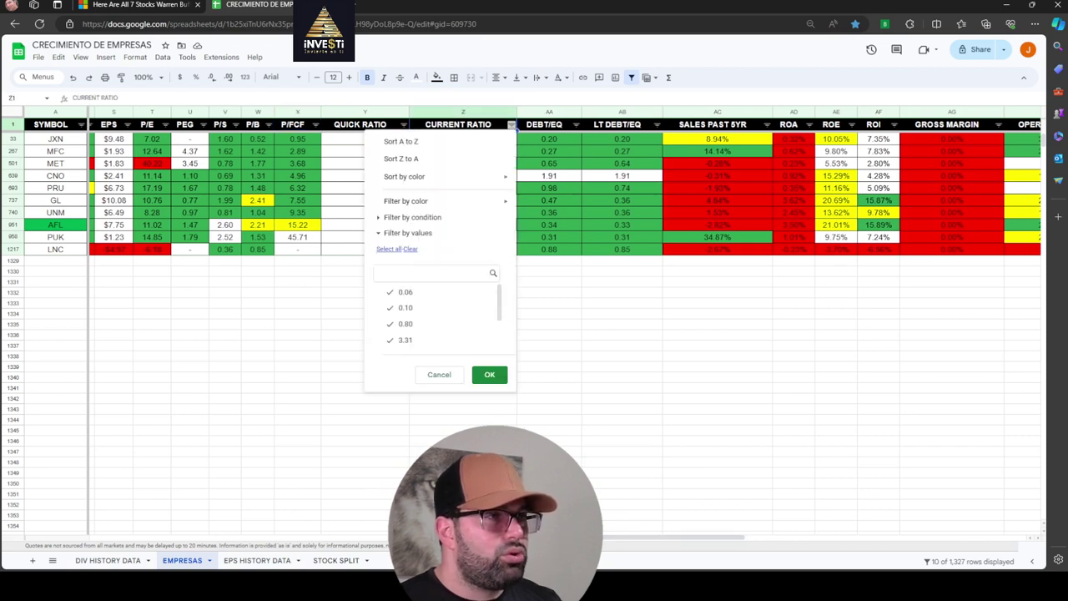
left_click(376, 141)
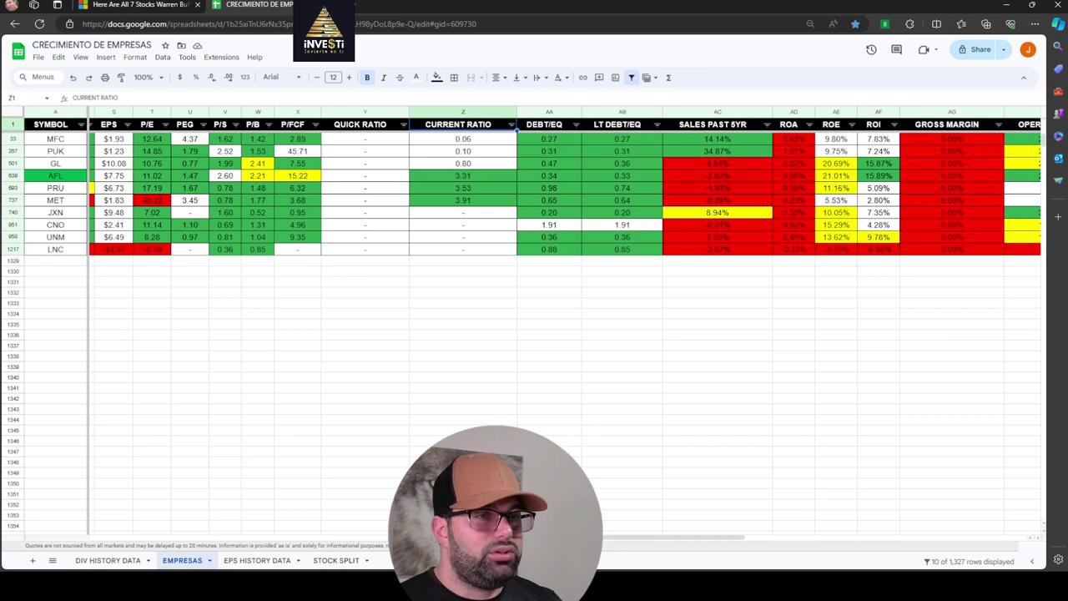
Step: Sort the filtered companies by DEBT/EQ in ascending order
left_click(572, 124)
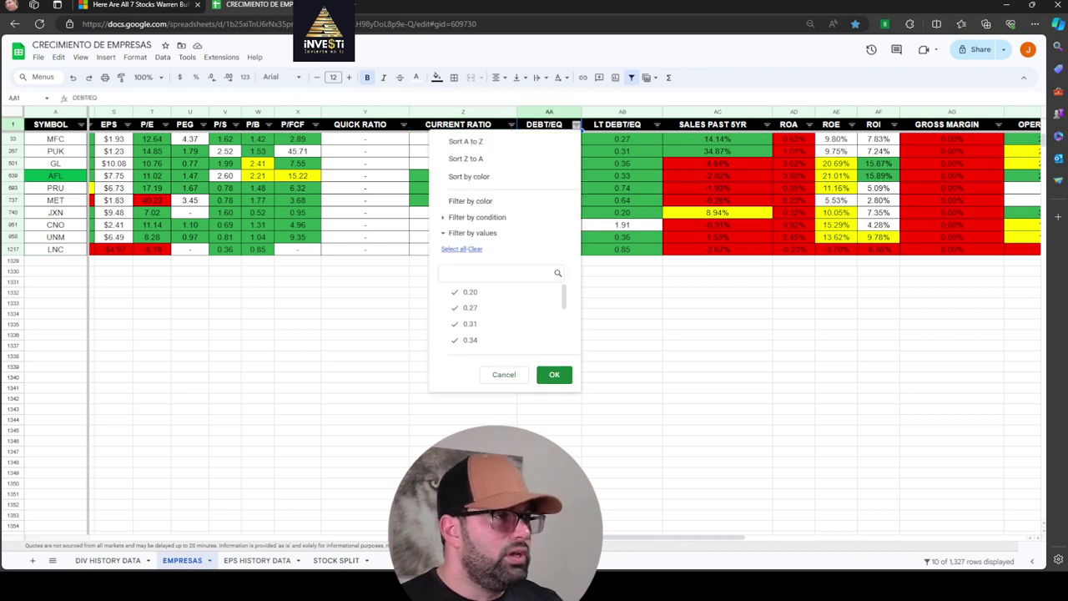
left_click(549, 164)
left_click(572, 125)
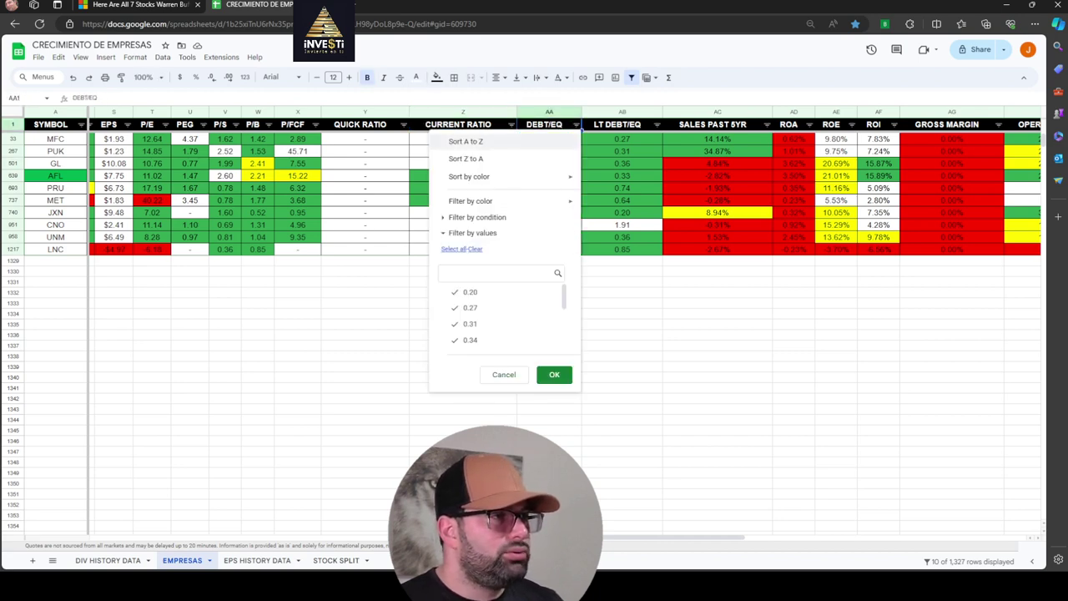
left_click(467, 143)
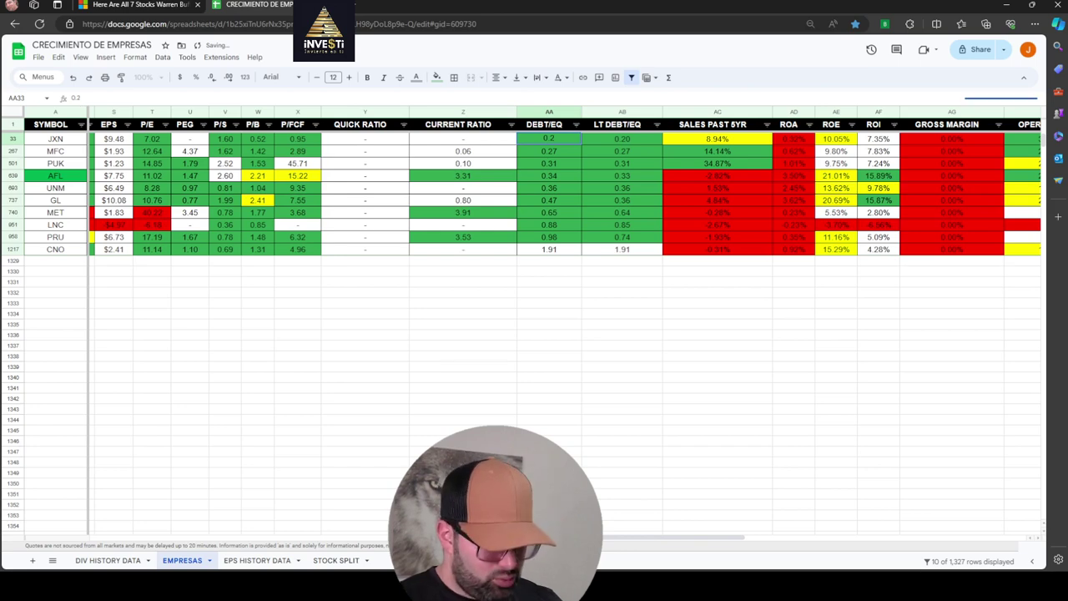
left_click(549, 151)
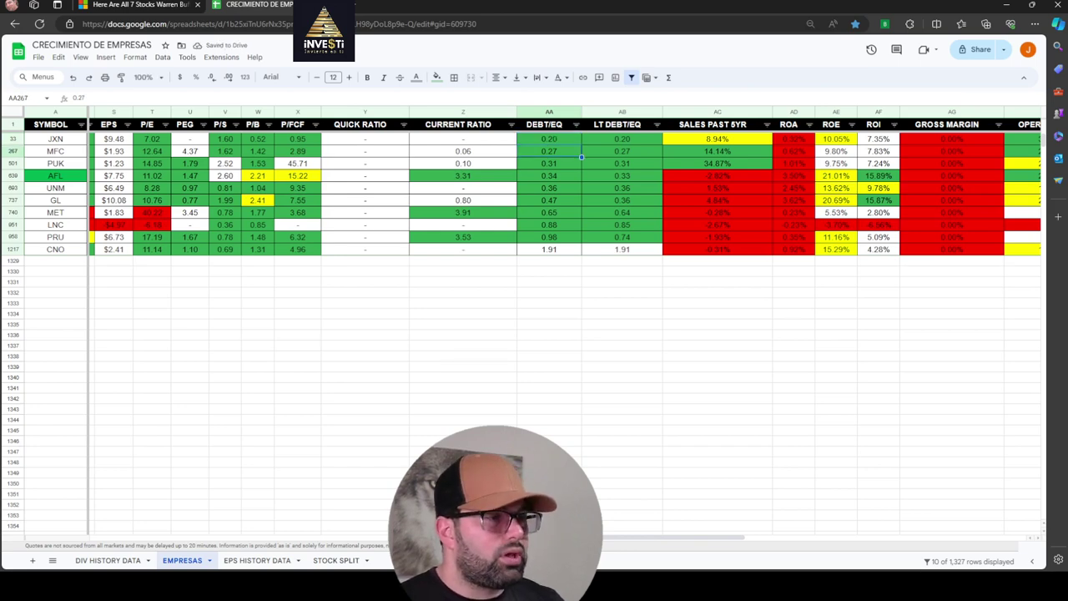
Step: Sort the filtered companies by SALES PAST 5YR in descending order
scroll(565, 323, "right", 5)
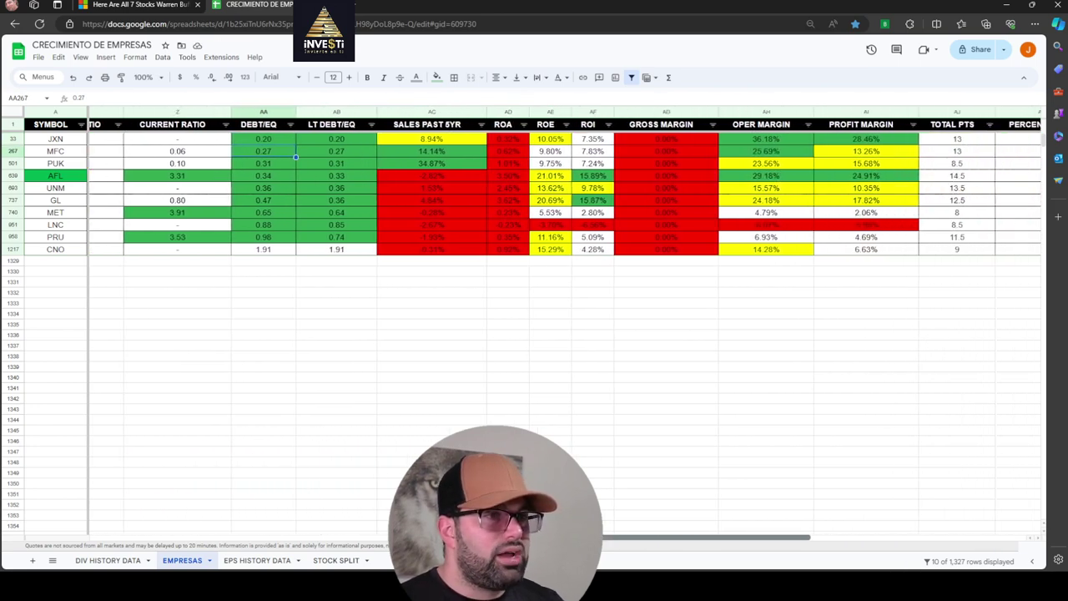
scroll(565, 323, "right", 2)
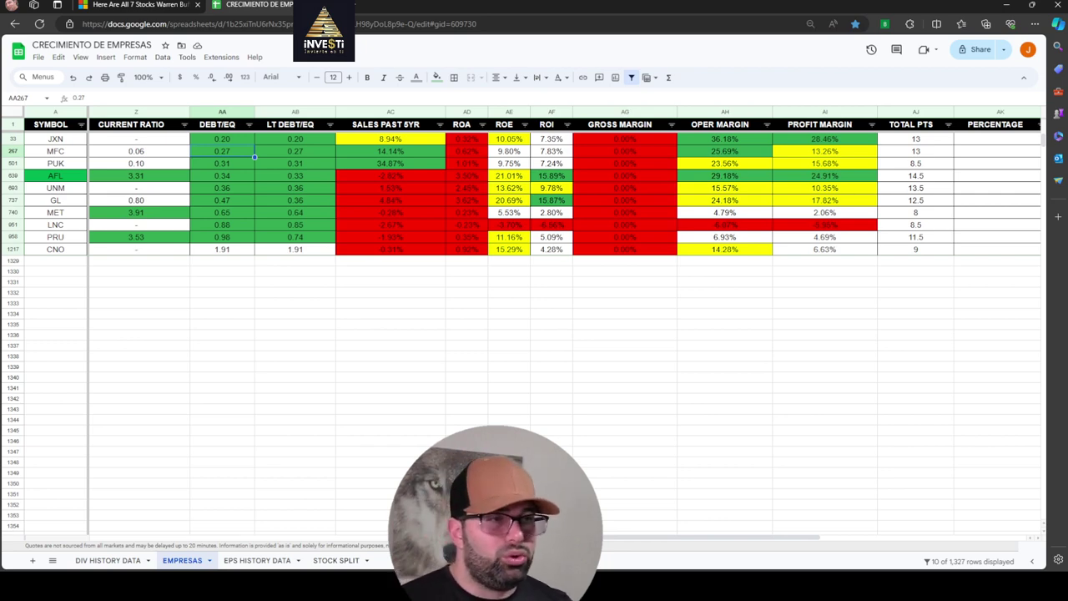
left_click(440, 125)
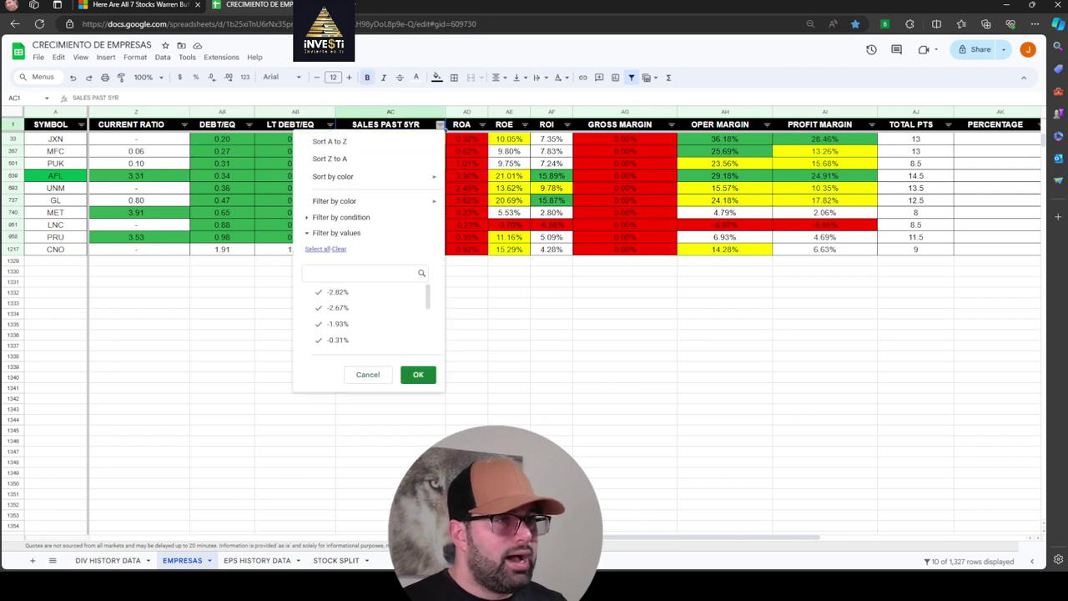
left_click(309, 159)
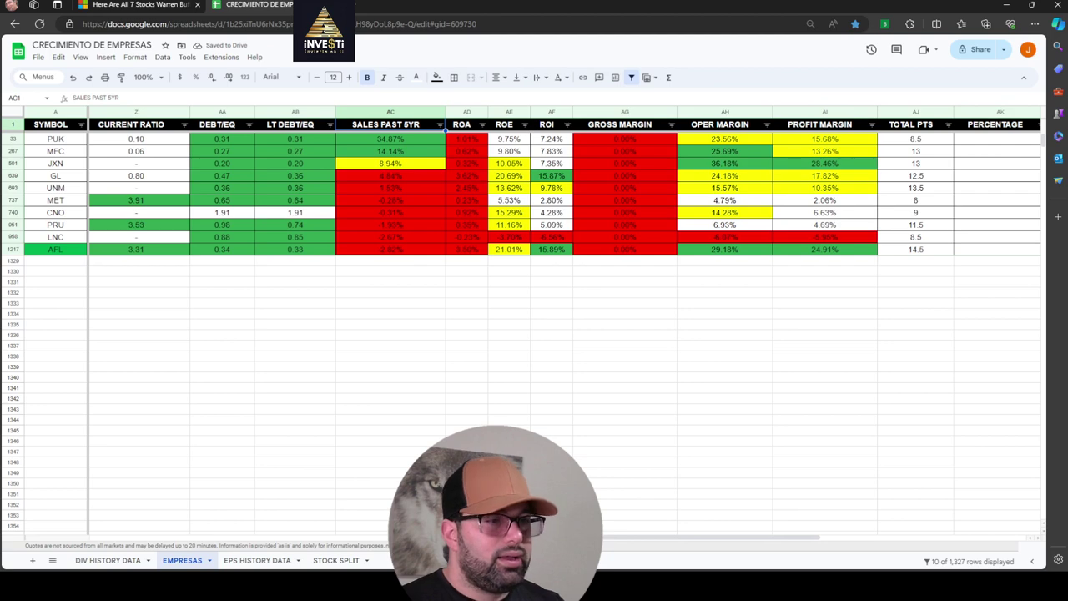
Step: Sort the filtered companies by ROA in ascending order
scroll(564, 326, "right", 5)
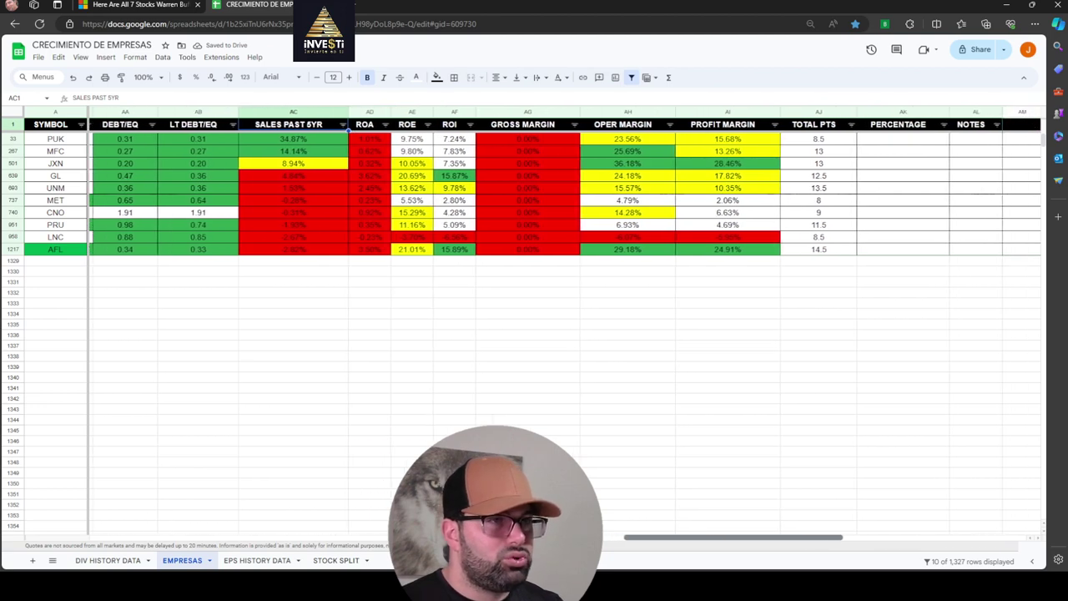
scroll(565, 325, "right", 2)
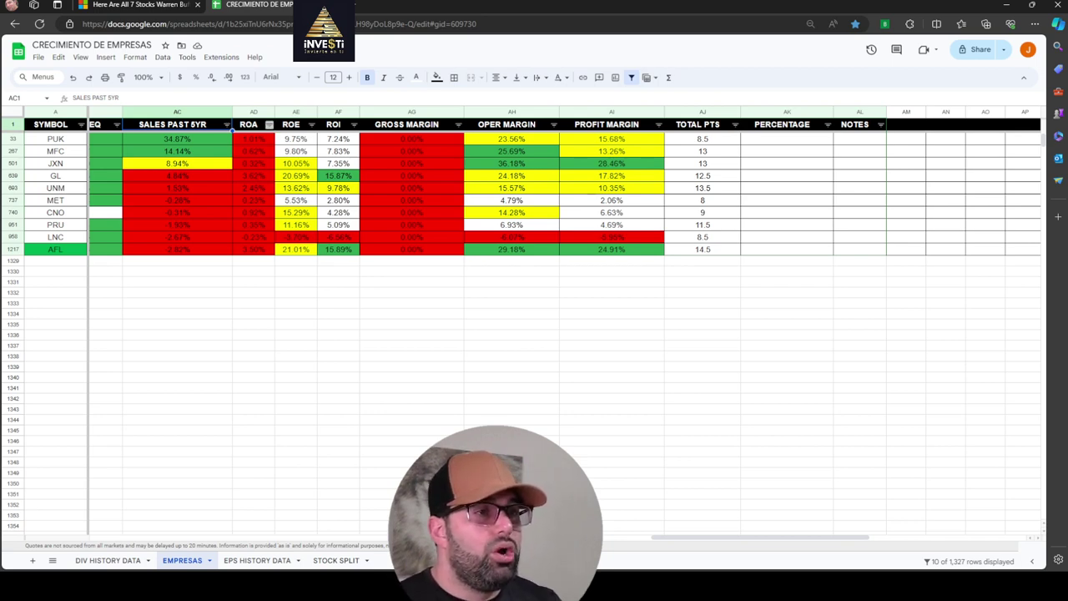
left_click(269, 124)
left_click(167, 142)
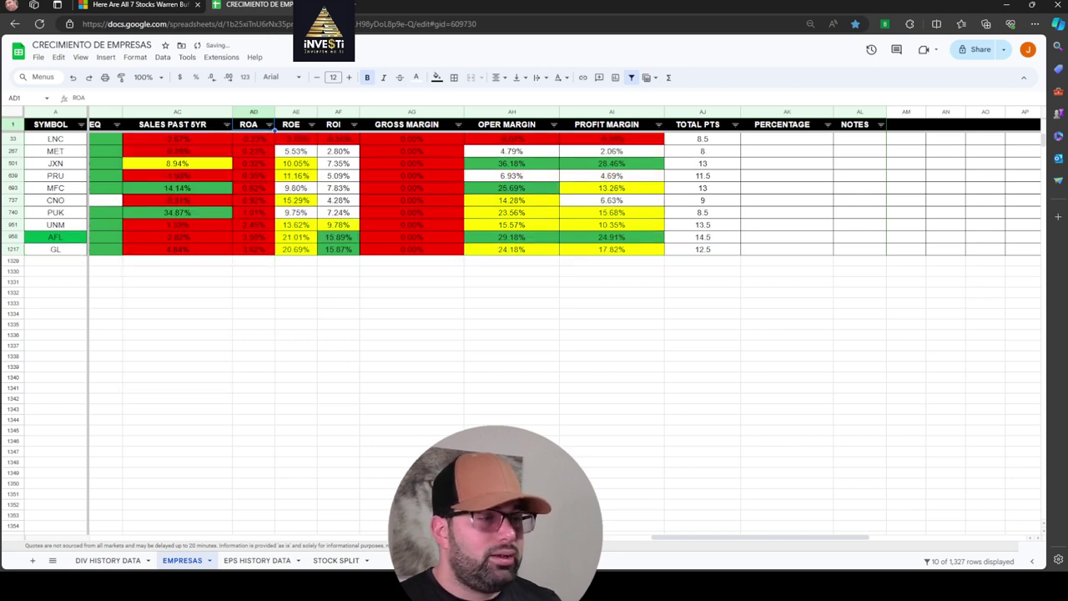
Step: Sort the filtered companies by ROE in descending order
scroll(534, 334, "right", 2)
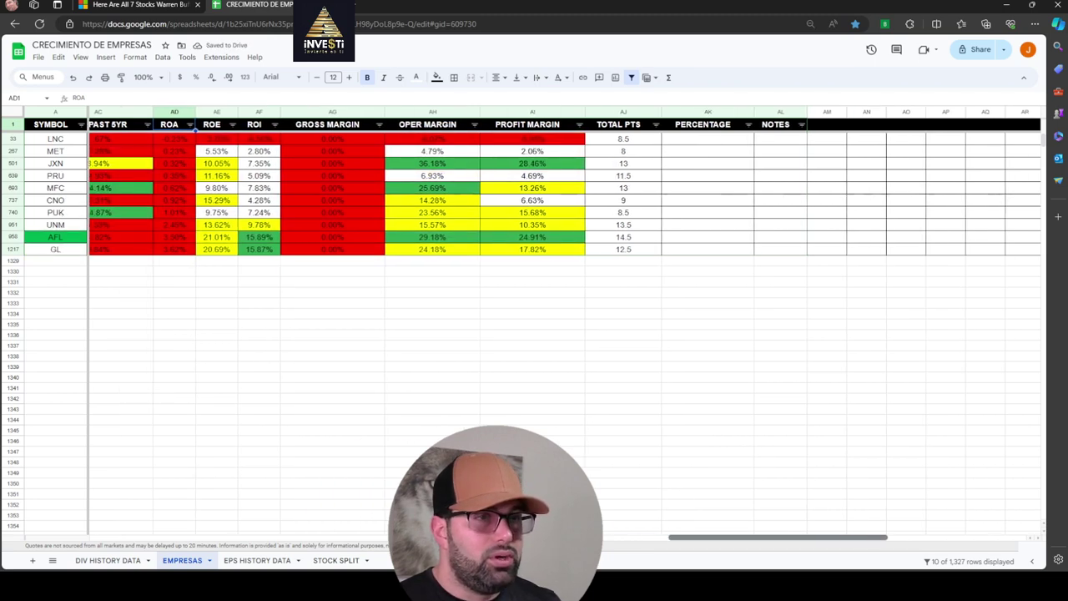
scroll(534, 334, "right", 1)
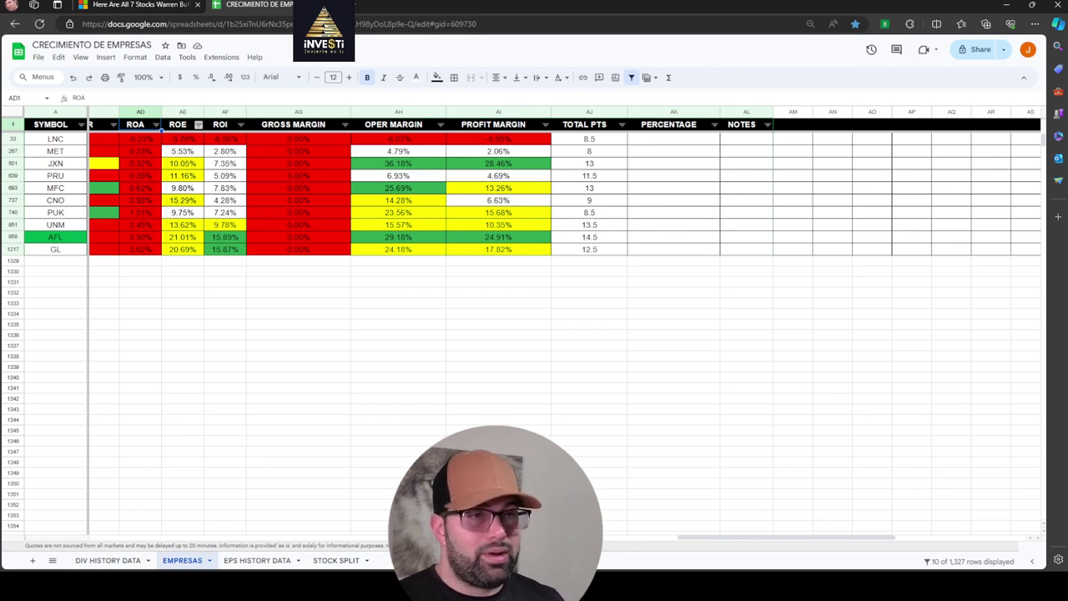
left_click(198, 124)
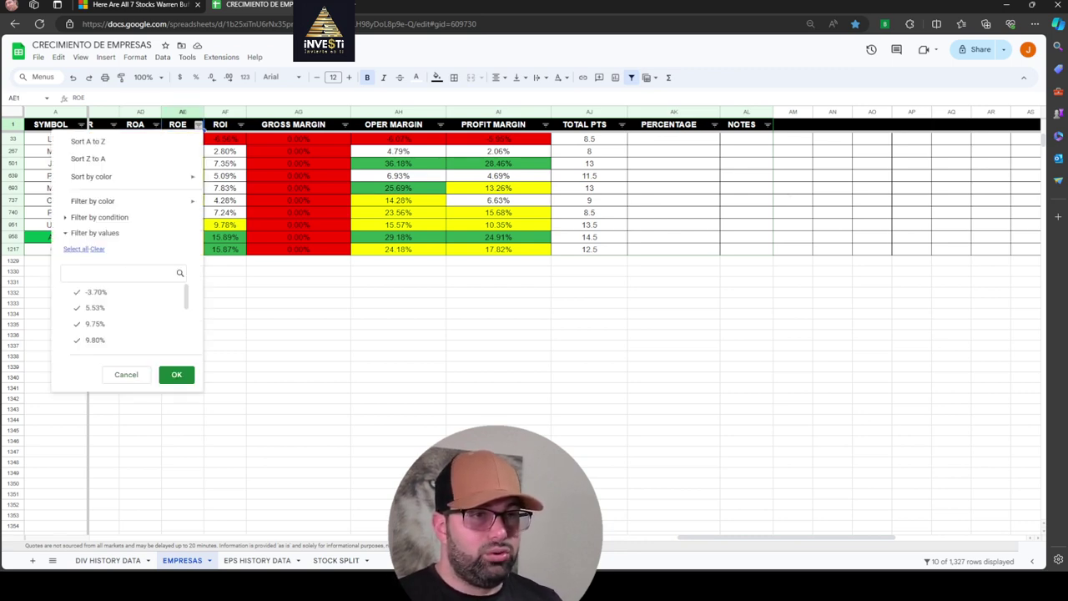
left_click(88, 158)
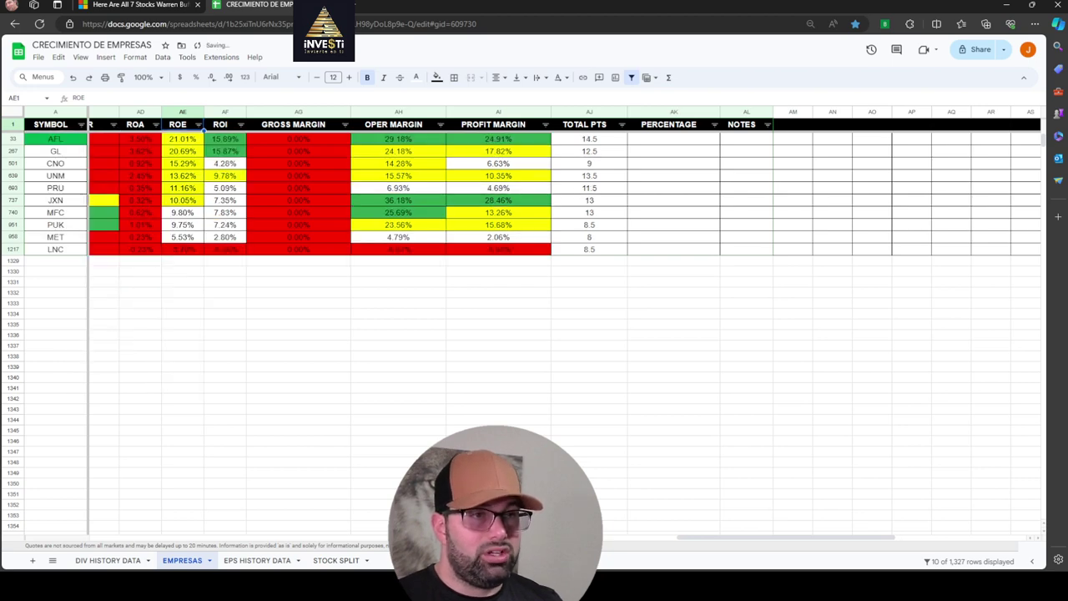
left_click(298, 334)
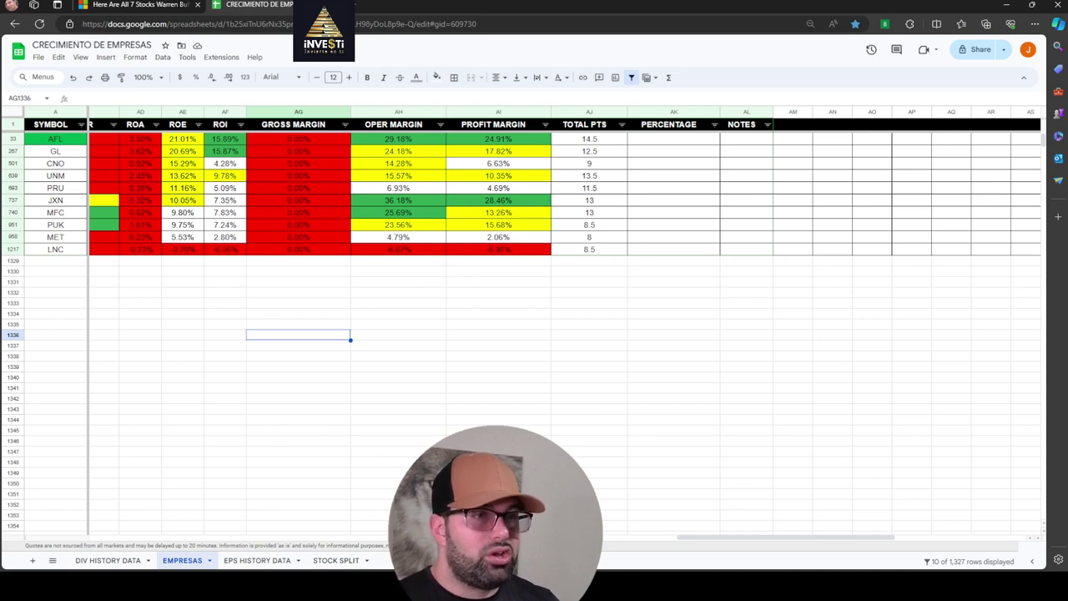
Step: Sort the filtered companies by ROI in ascending order, followed by OPER MARGIN in descending order
left_click(240, 125)
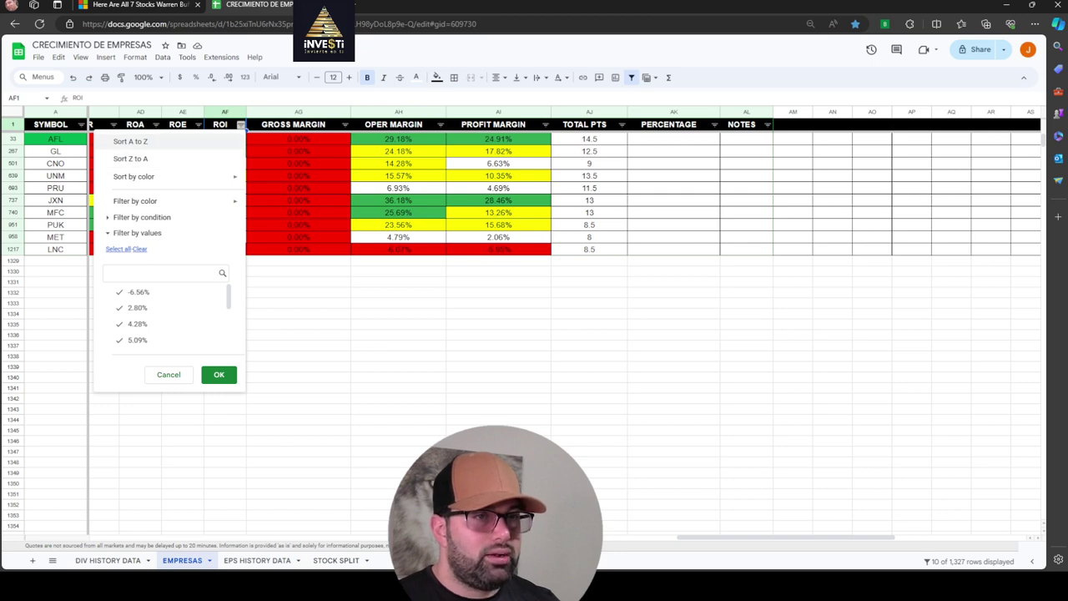
left_click(130, 141)
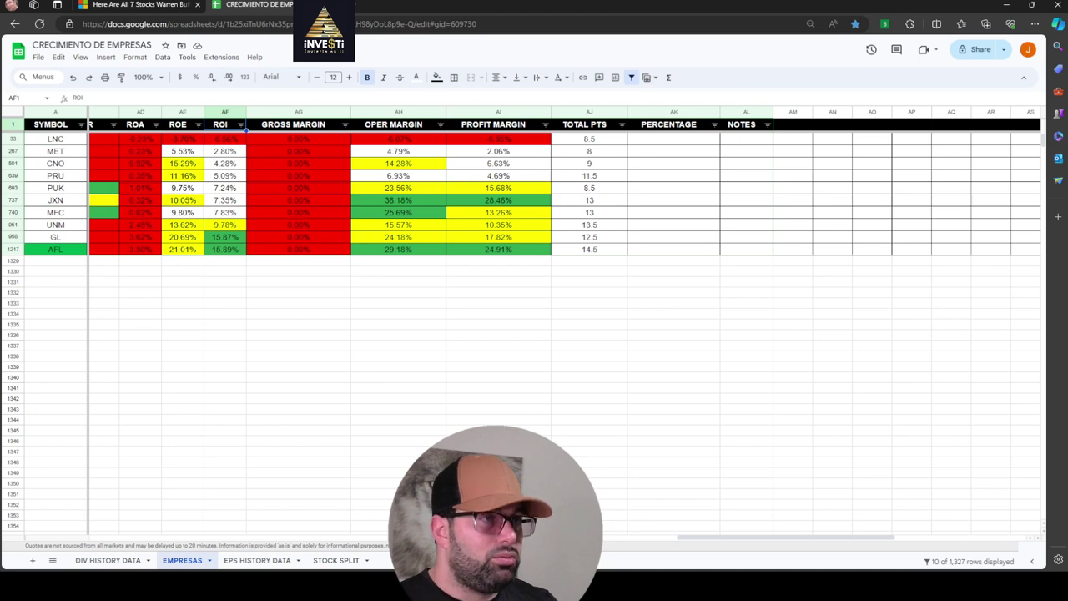
left_click(440, 124)
left_click(334, 159)
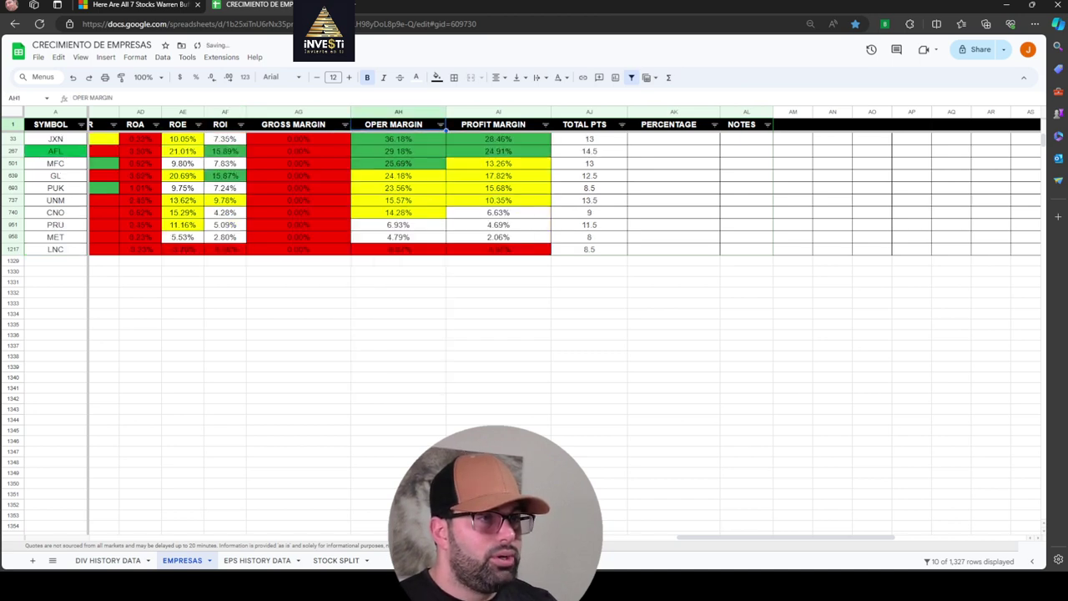
left_click(398, 334)
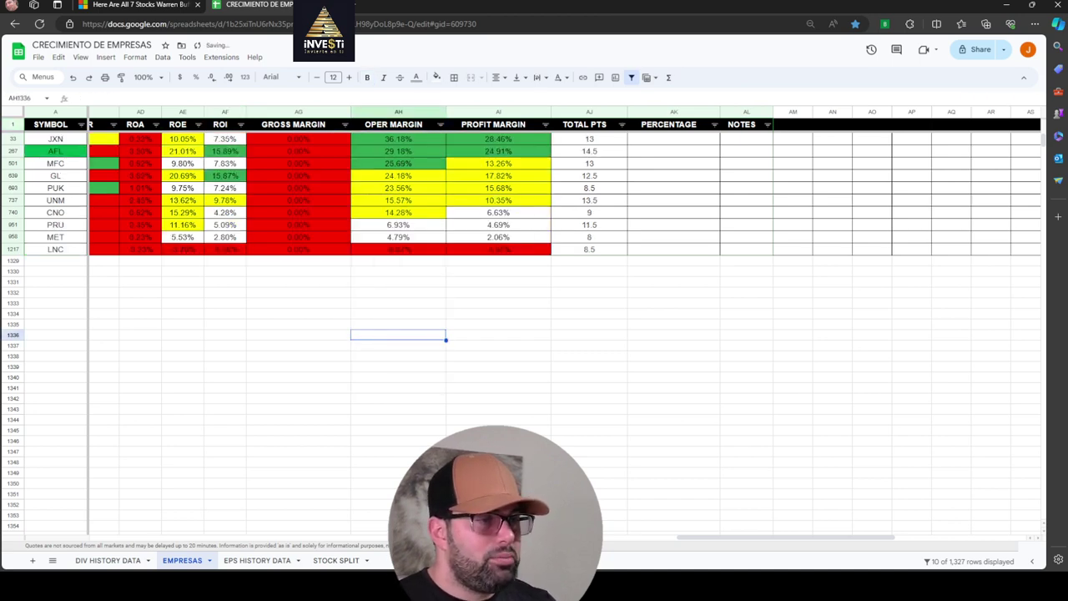
Step: Sort the filtered companies by TOTAL PTS in descending order
scroll(565, 319, "right", 5)
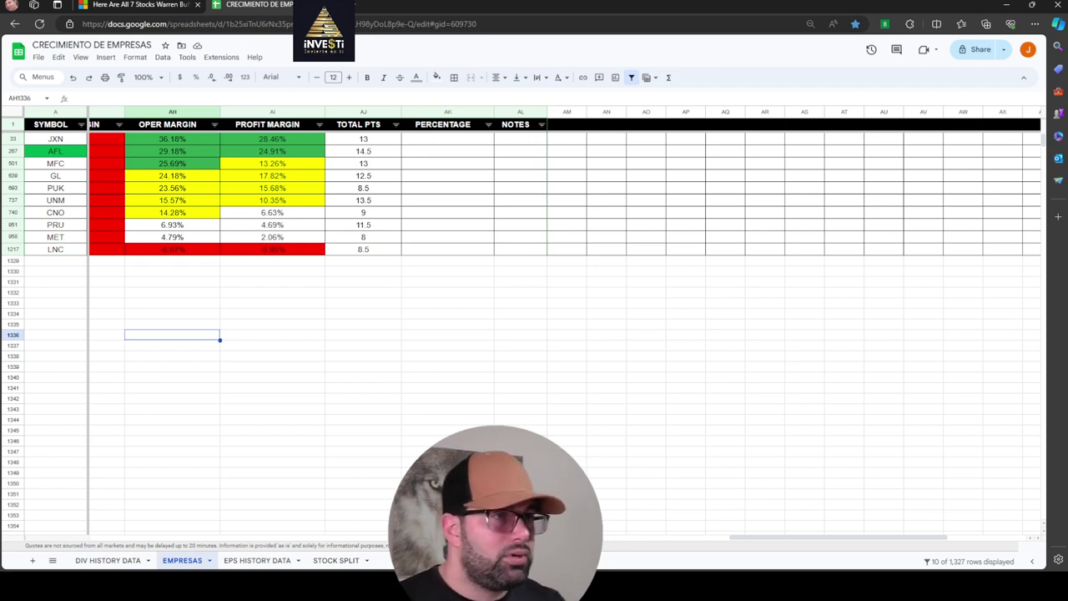
left_click(396, 124)
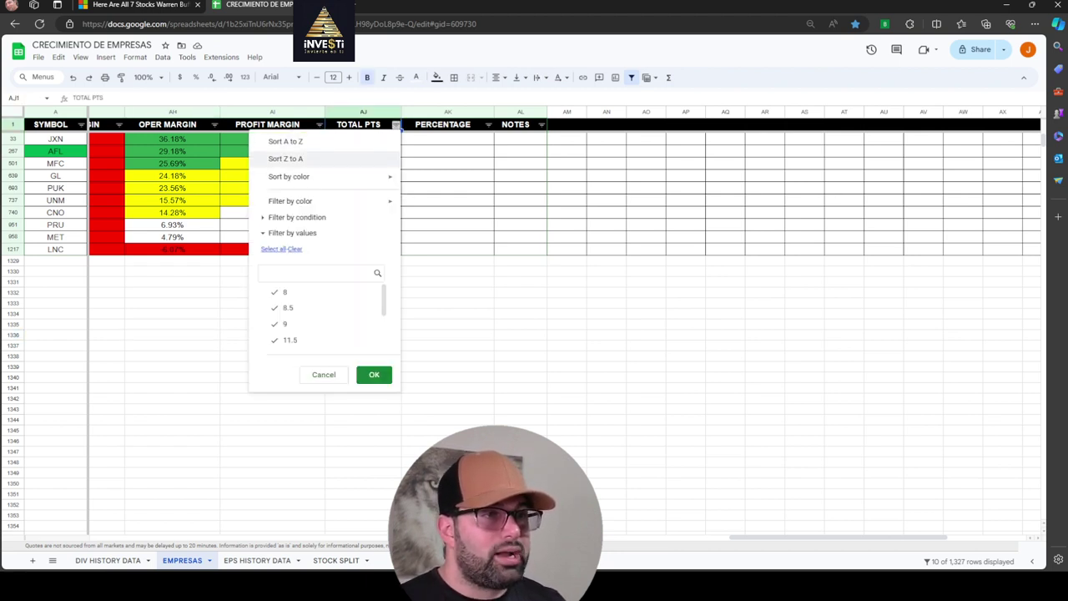
left_click(389, 159)
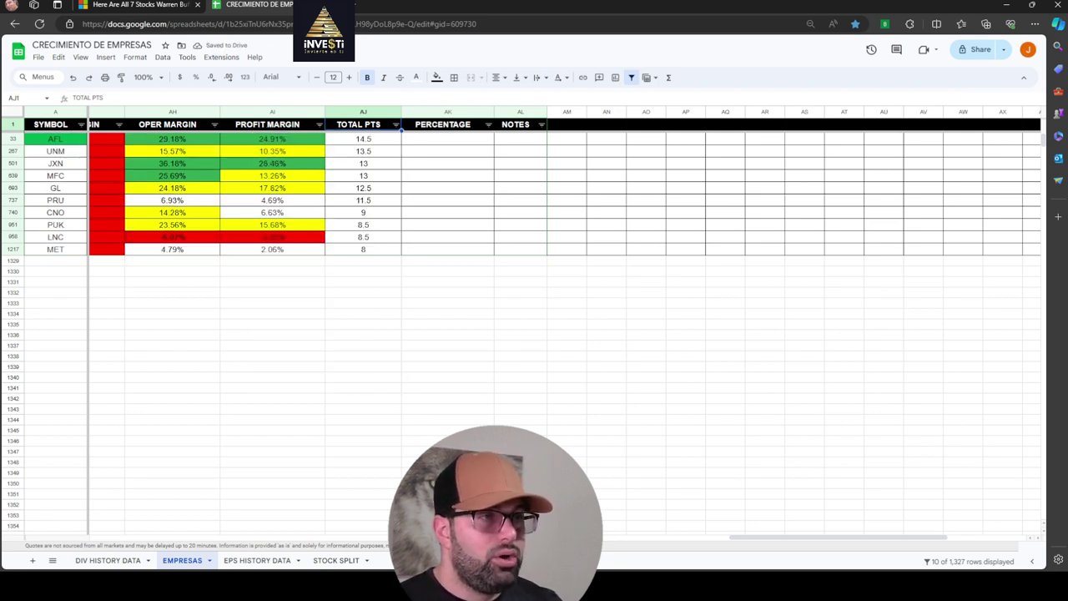
left_click(447, 418)
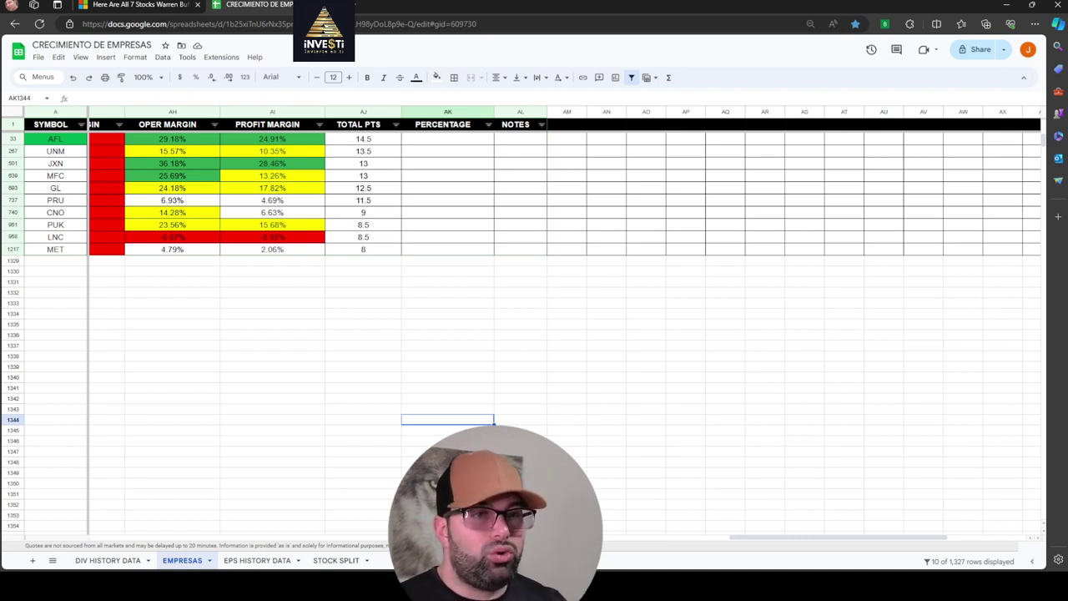
Step: Select the whole GL row and examine Globe Life's dividend growth, earnings growth and dividend figures against the other life insurers
left_click(12, 188)
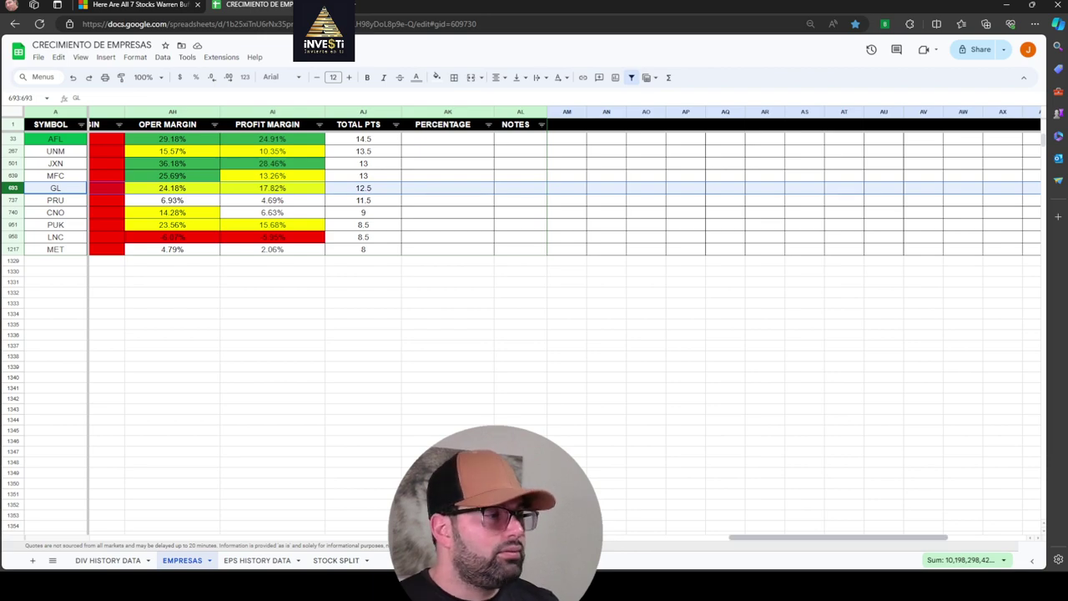
scroll(534, 334, "left", 1)
scroll(534, 334, "left", 15)
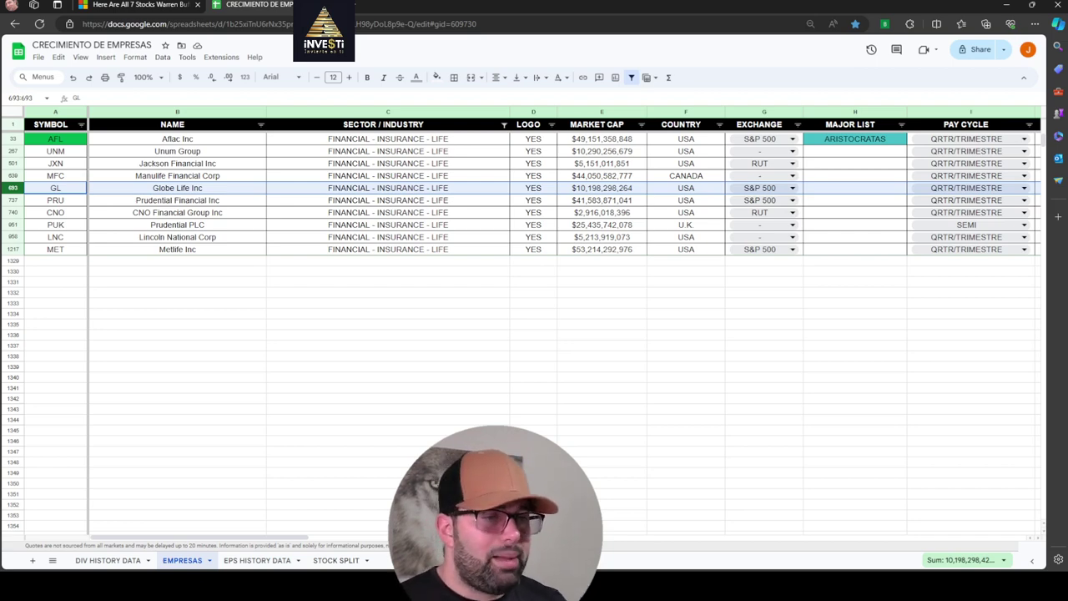
scroll(534, 334, "right", 3)
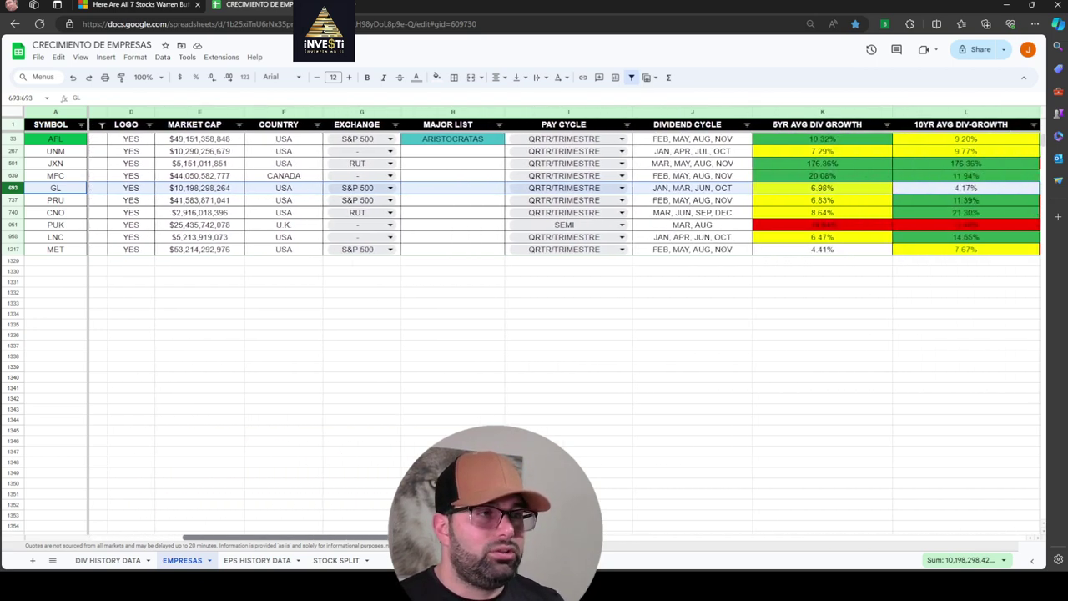
scroll(564, 325, "right", 5)
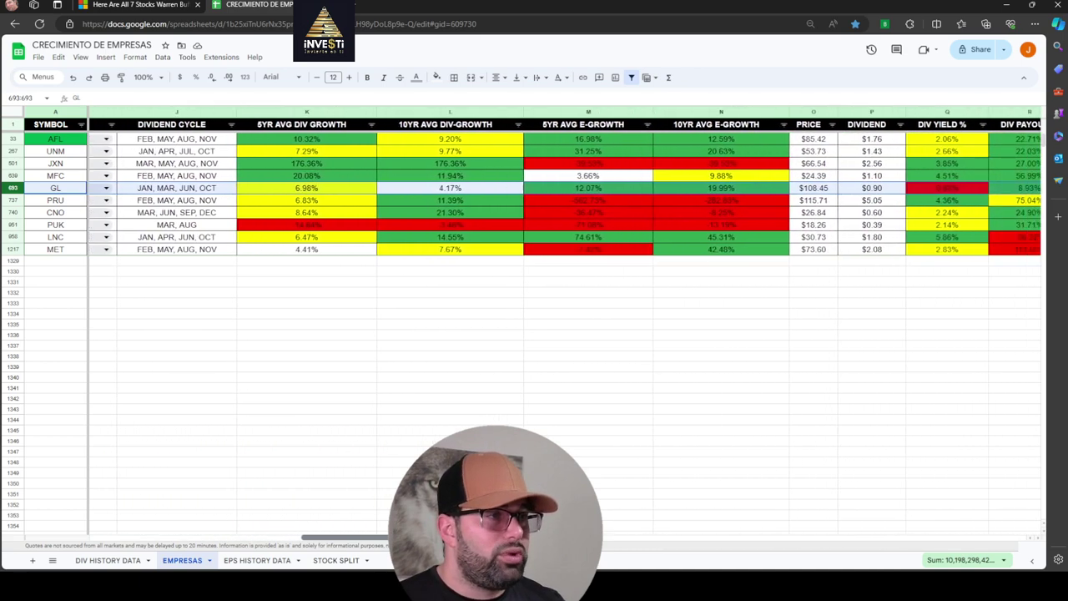
scroll(564, 324, "right", 3)
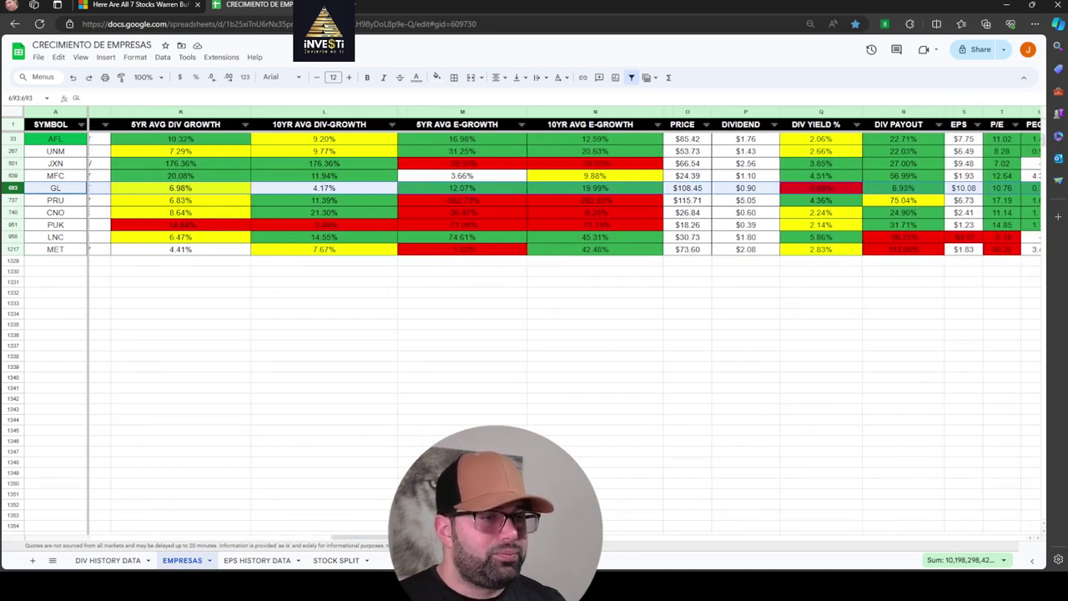
scroll(564, 325, "left", 3)
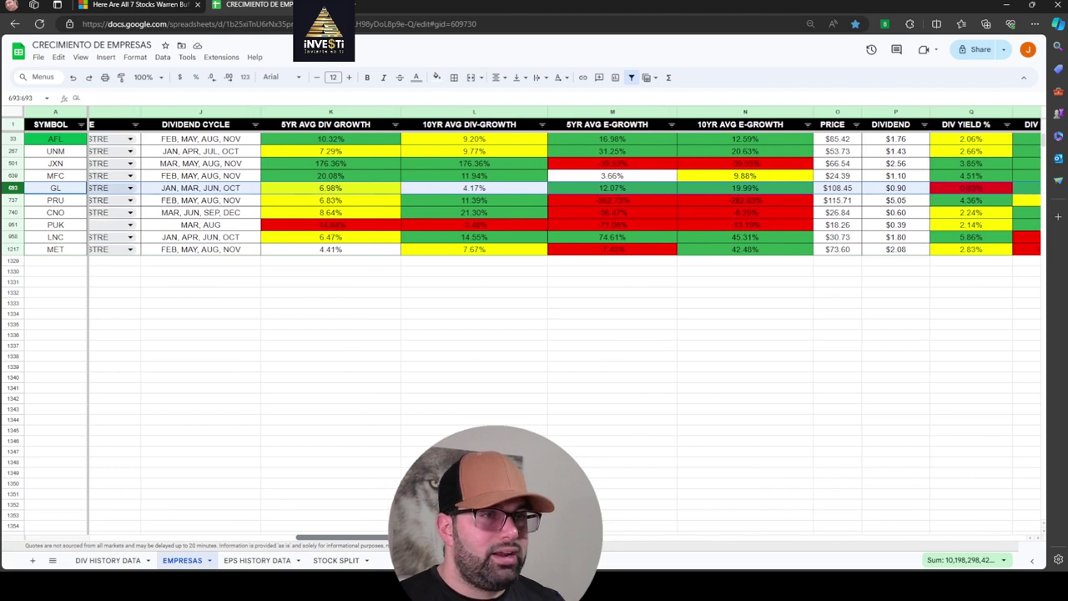
scroll(564, 325, "left", 2)
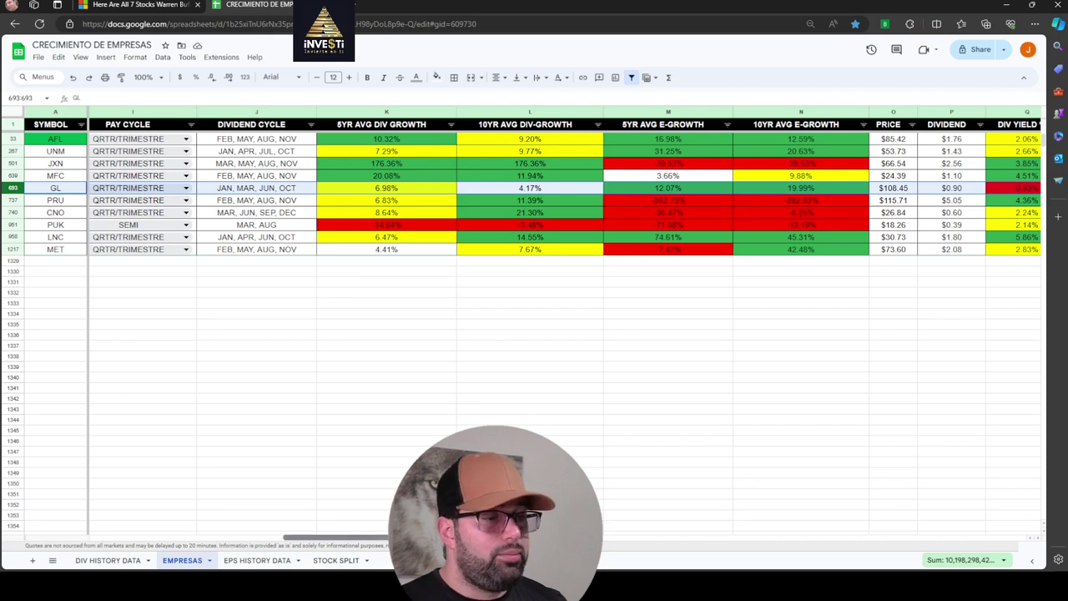
left_click_drag(333, 537, 372, 538)
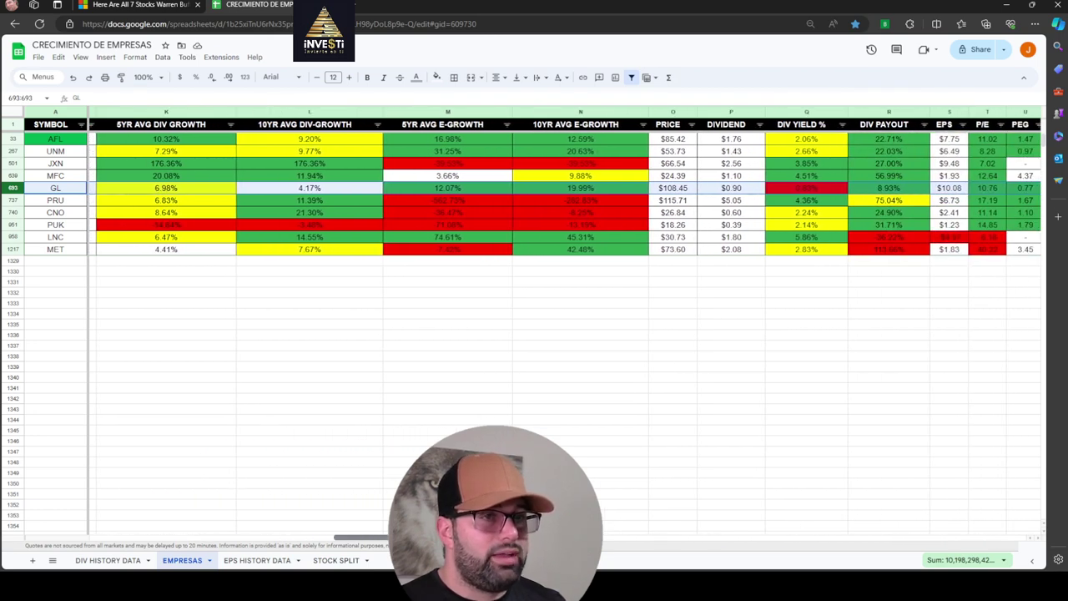